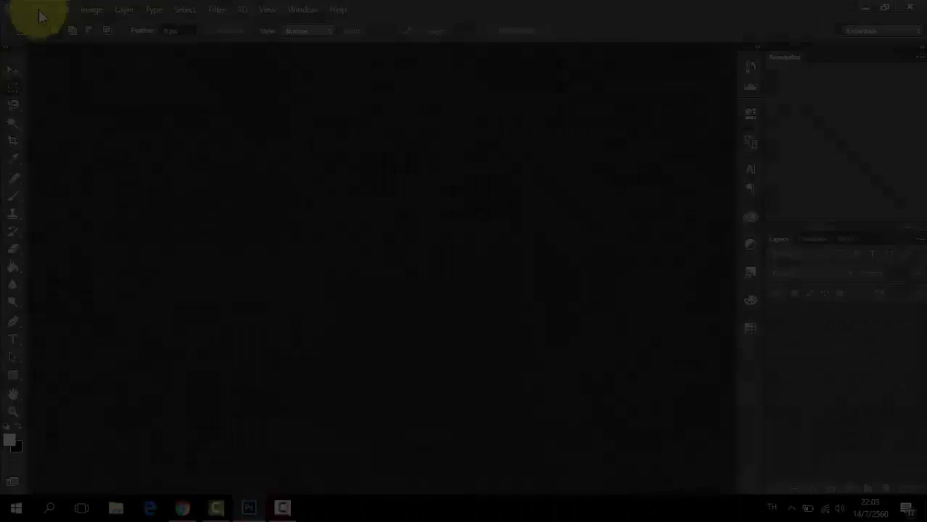
# Step: Open the New Document dialog from the File menu
pyautogui.click(40, 10)
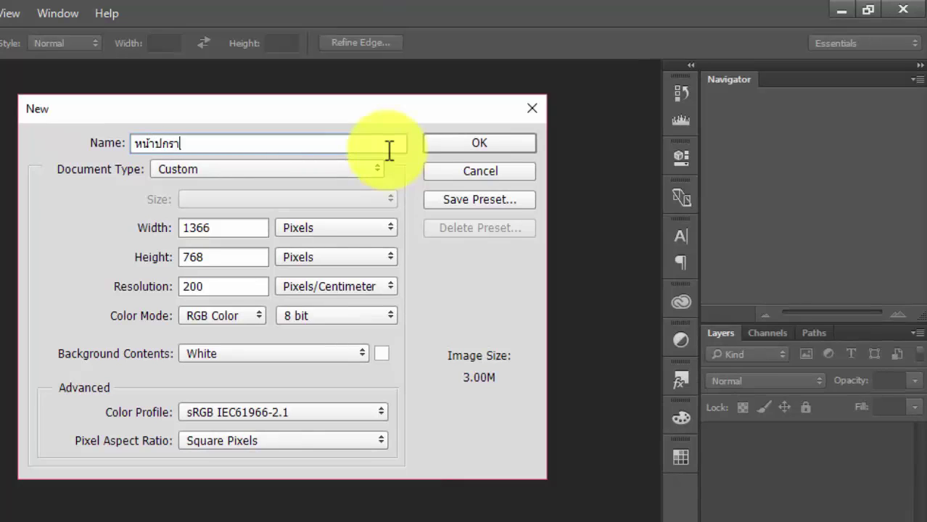
# Step: Create an International Paper A4 document (210 × 297 mm) at 200 pixels per inch
pyautogui.click(363, 169)
pyautogui.click(283, 236)
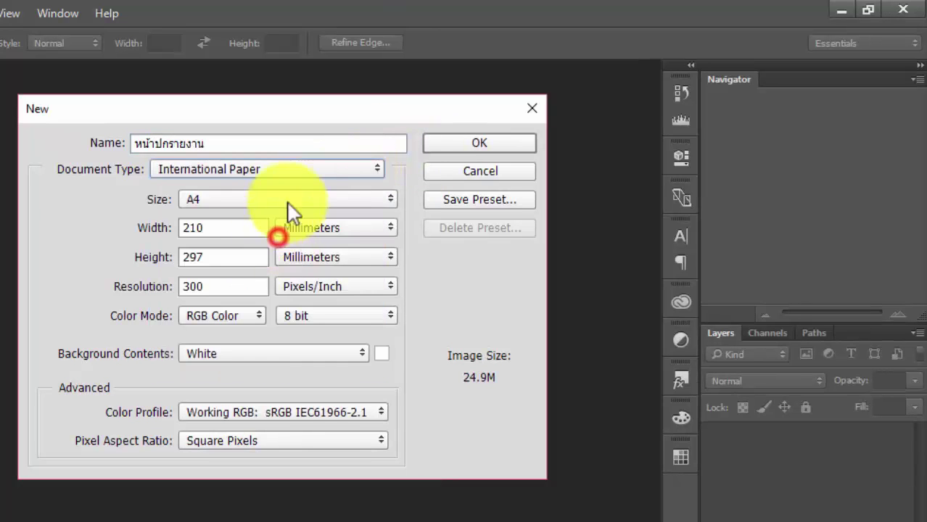
pyautogui.click(290, 197)
pyautogui.click(286, 217)
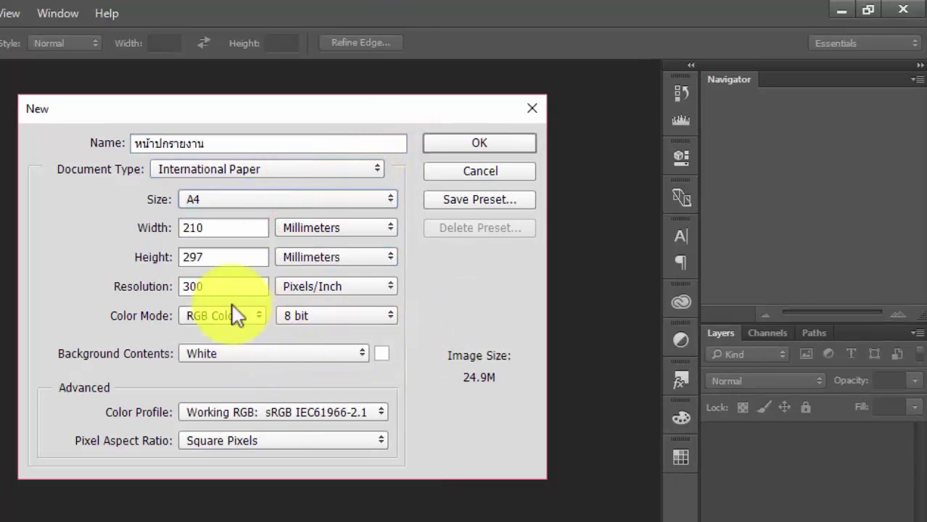
pyautogui.moveTo(226, 288); pyautogui.dragTo(2, 283)
pyautogui.write('200')
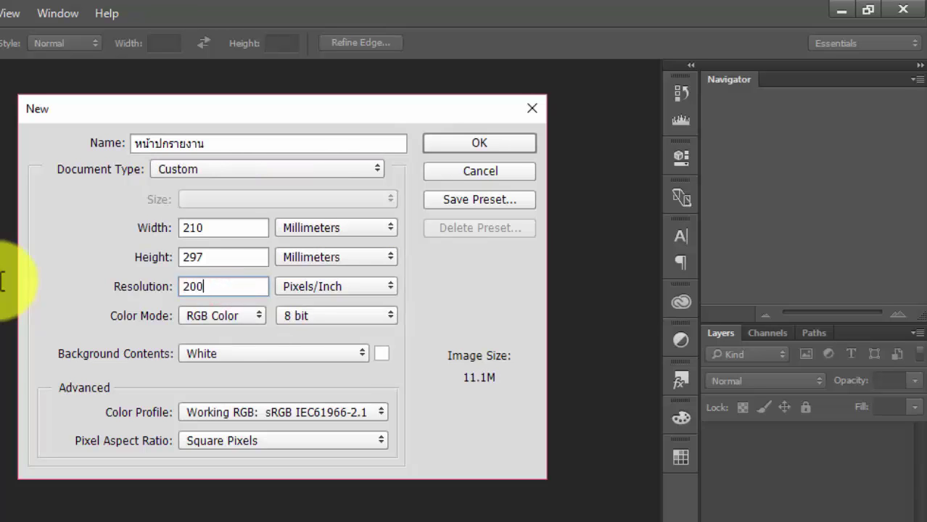
pyautogui.click(511, 145)
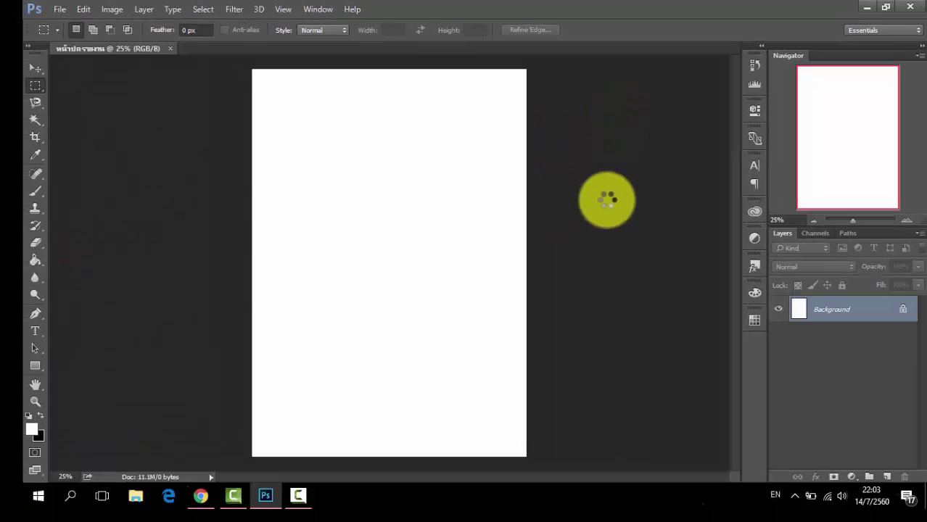
# Step: Unlock the Background layer, converting it to Layer 0
pyautogui.click(34, 68)
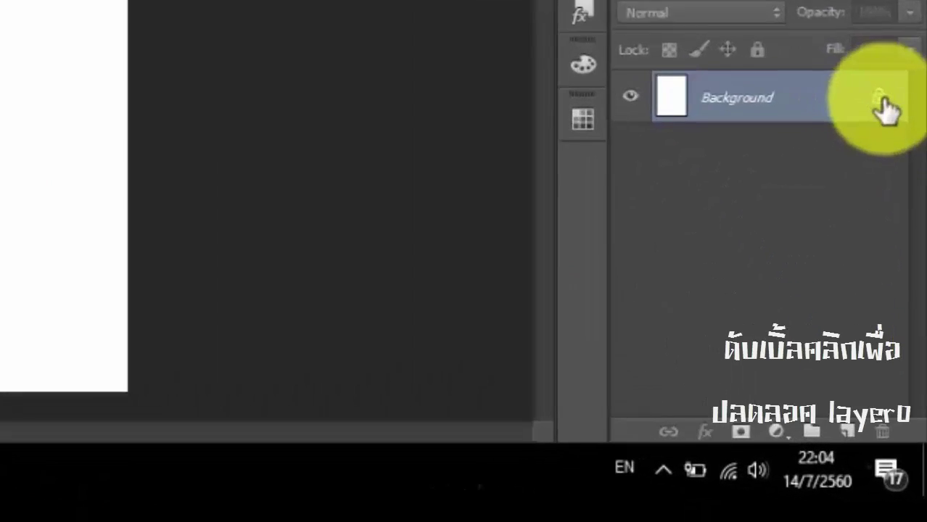
pyautogui.doubleClick(899, 309)
pyautogui.click(35, 259)
# Step: Pick a warm yellow and fill the page with the Paint Bucket
pyautogui.click(84, 272)
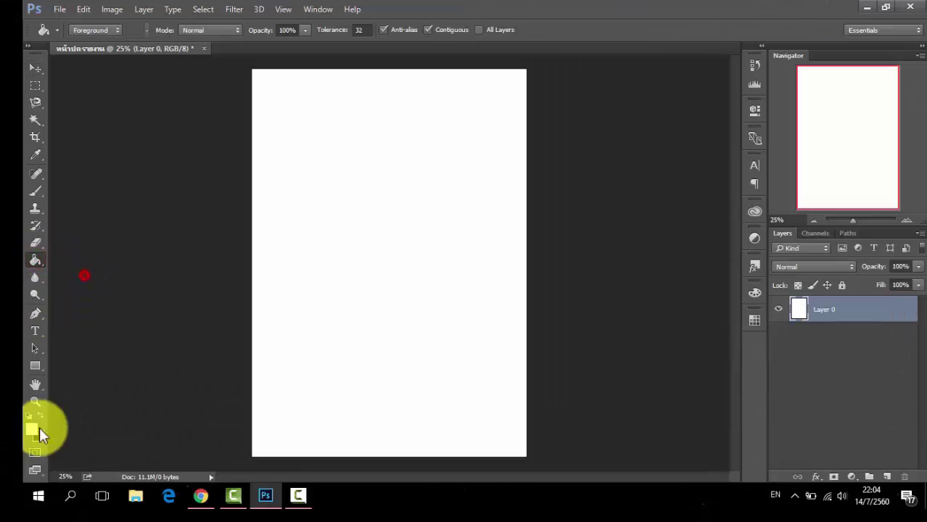
pyautogui.click(31, 431)
pyautogui.click(367, 395)
pyautogui.click(286, 300)
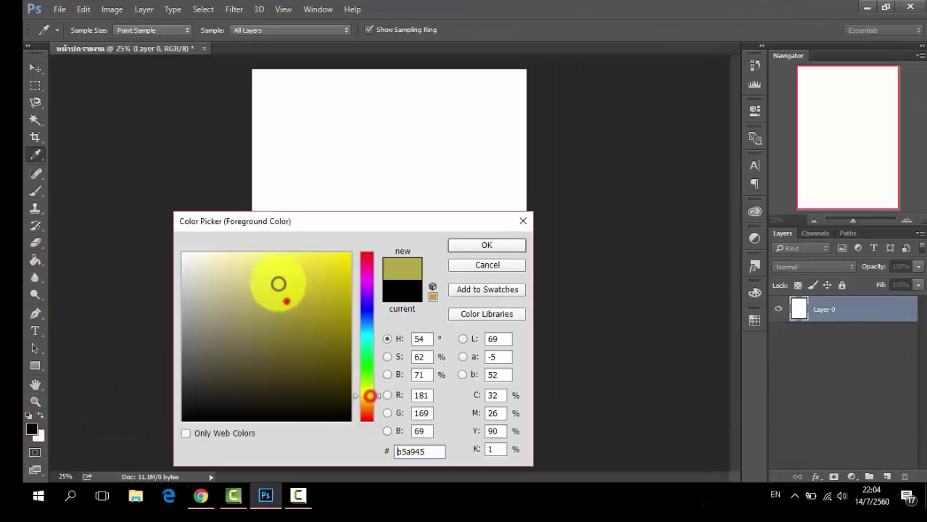
pyautogui.click(266, 267)
pyautogui.click(367, 404)
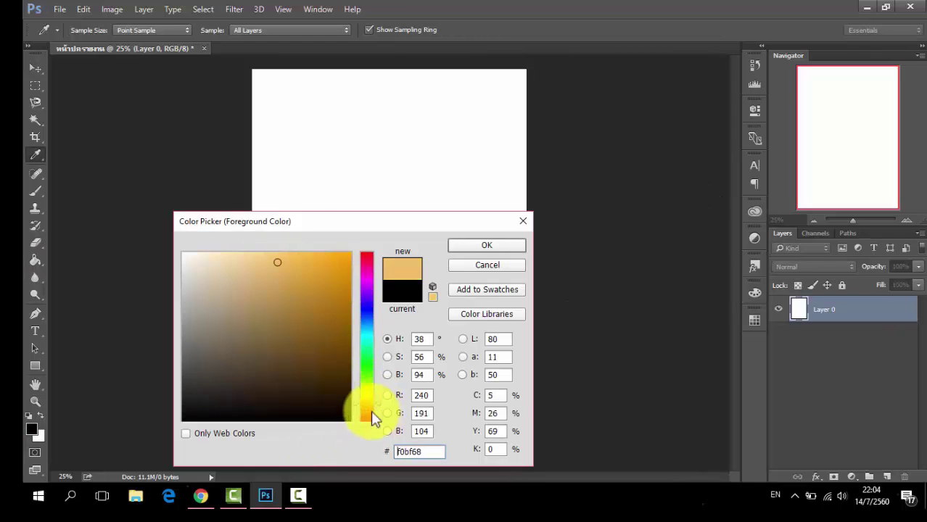
pyautogui.moveTo(380, 410); pyautogui.dragTo(378, 403)
pyautogui.click(306, 266)
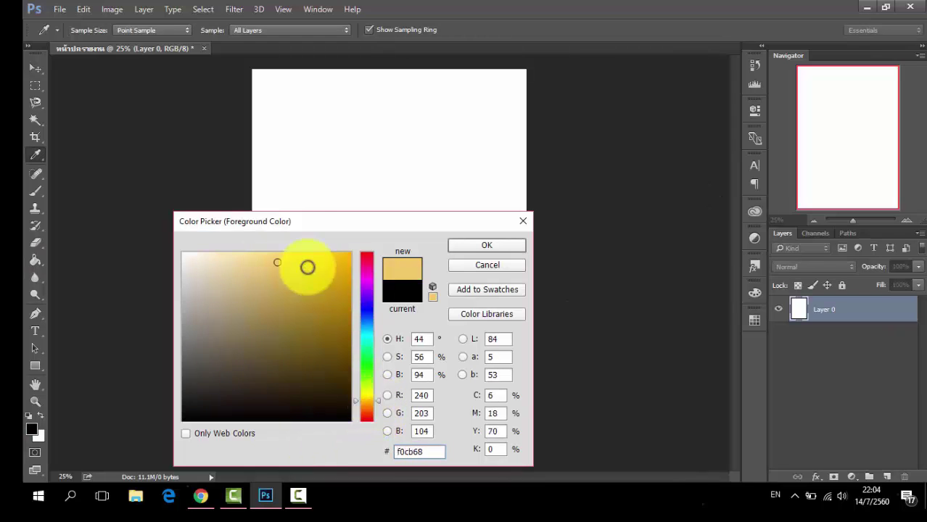
pyautogui.click(486, 246)
pyautogui.press('g')
pyautogui.click(383, 250)
# Step: Refill the page with lighter, paler and tan shades to compare
pyautogui.click(30, 430)
pyautogui.click(284, 259)
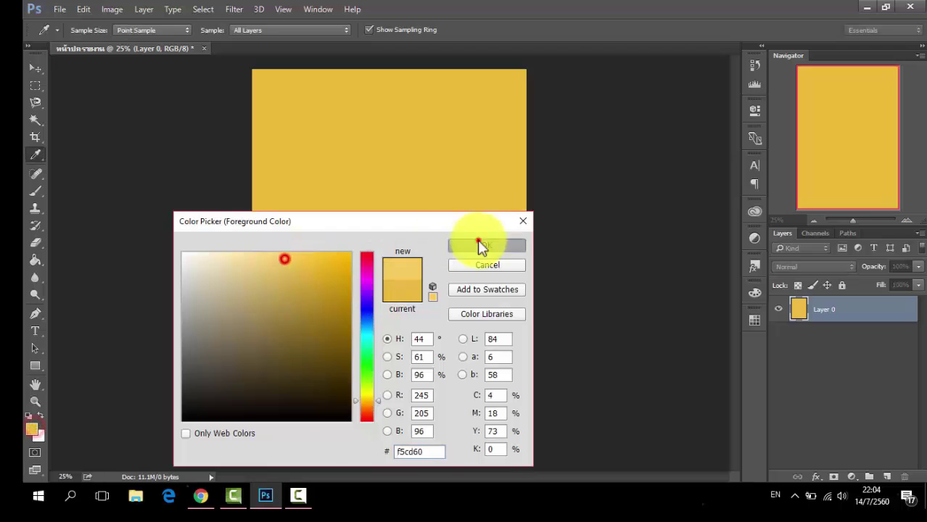
pyautogui.click(482, 245)
pyautogui.click(423, 236)
pyautogui.click(33, 429)
pyautogui.click(251, 255)
pyautogui.click(473, 242)
pyautogui.click(433, 244)
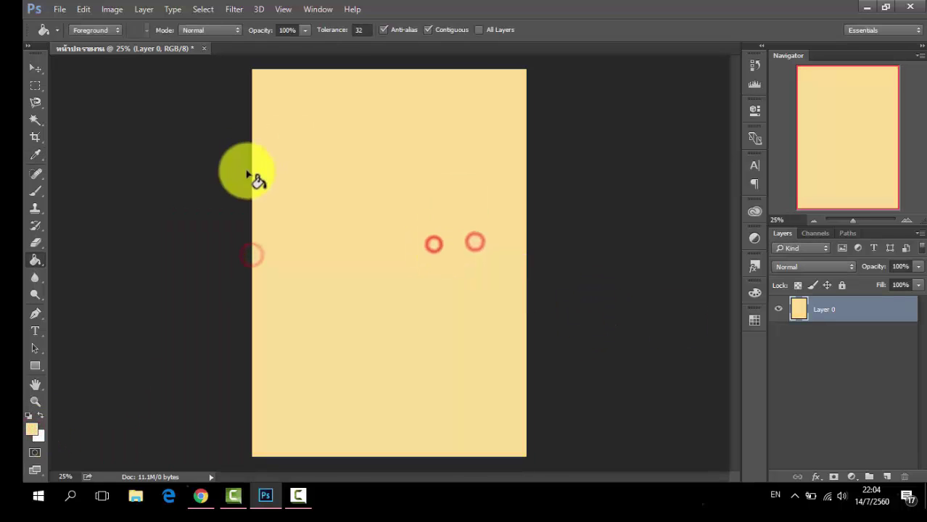
pyautogui.click(34, 427)
pyautogui.click(243, 277)
pyautogui.click(487, 245)
pyautogui.click(468, 248)
# Step: Try a pale cream, then settle on a brighter yellow page fill
pyautogui.click(33, 429)
pyautogui.click(243, 289)
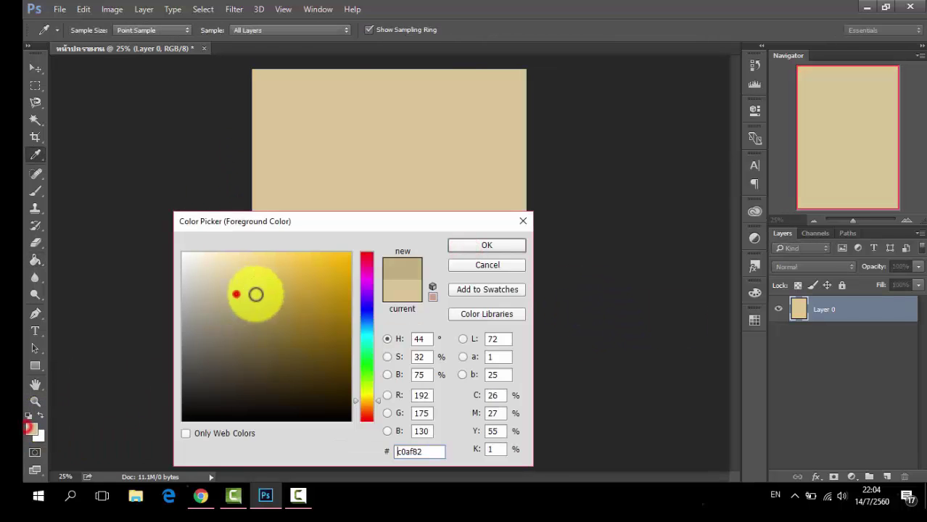
pyautogui.click(505, 245)
pyautogui.click(32, 429)
pyautogui.click(436, 255)
pyautogui.click(31, 427)
pyautogui.click(284, 260)
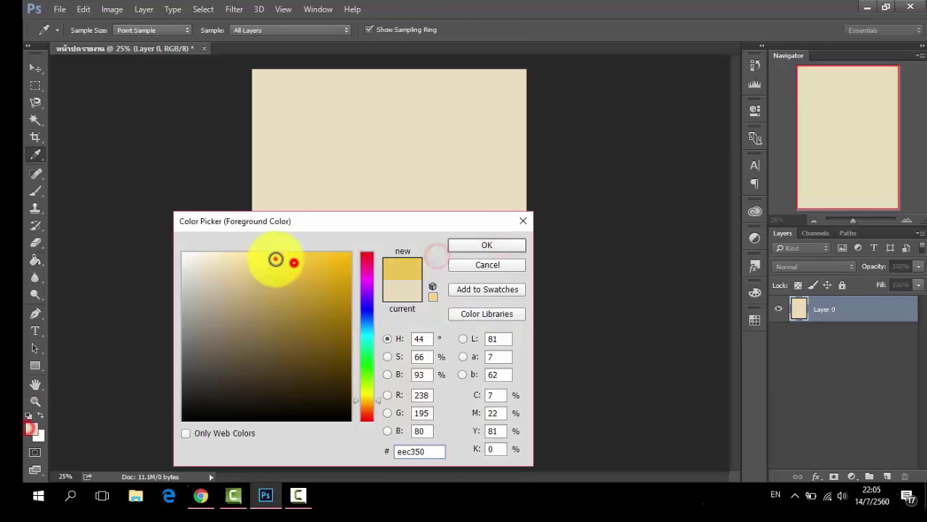
pyautogui.click(479, 244)
pyautogui.click(443, 243)
pyautogui.click(35, 67)
# Step: Open the Pooh picture, free-cute-bee-vector and Winnie the Pooh logo from the ปกรายงาน folder
pyautogui.click(60, 9)
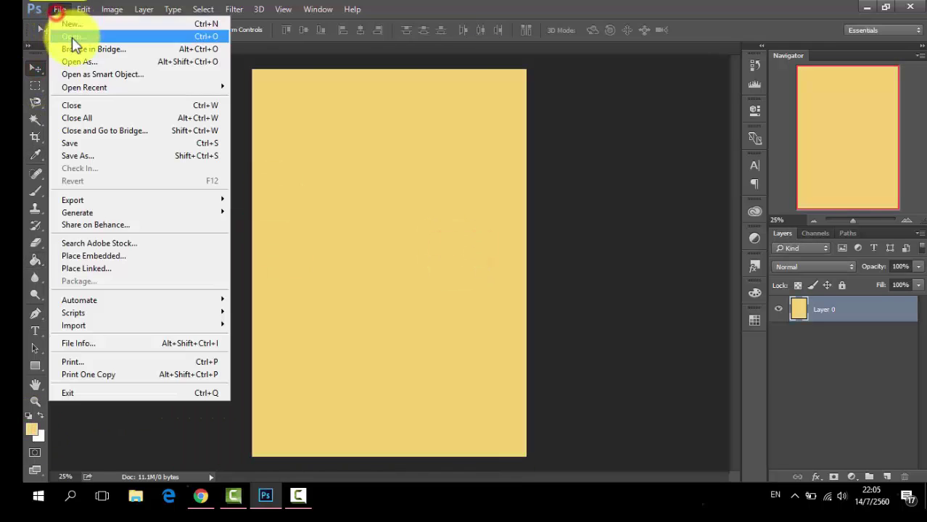
pyautogui.click(72, 40)
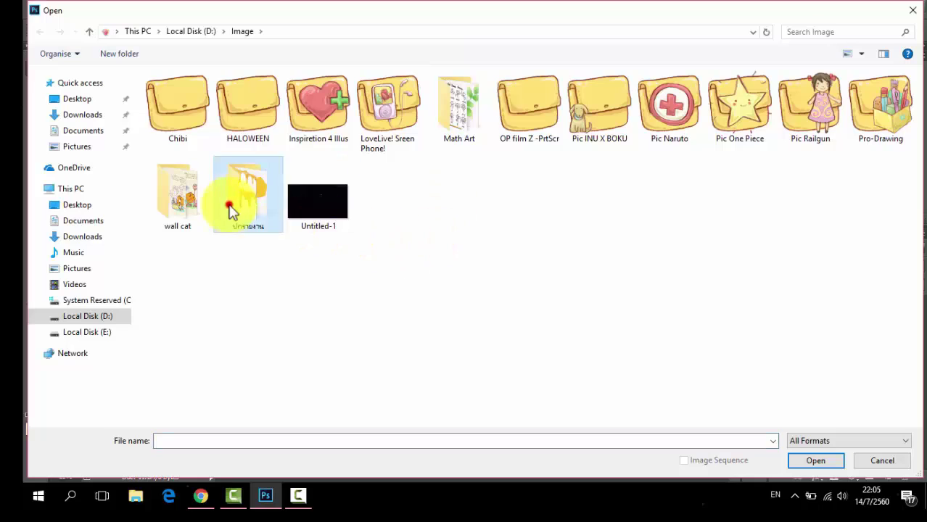
pyautogui.doubleClick(228, 204)
pyautogui.click(185, 145)
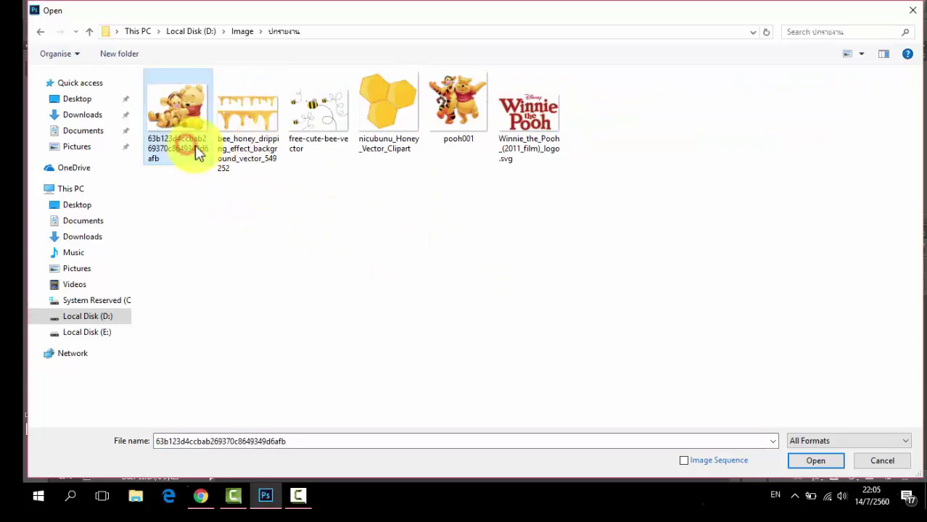
pyautogui.keyDown('ctrl'); pyautogui.click(330, 114); pyautogui.keyUp('ctrl')
pyautogui.keyDown('ctrl'); pyautogui.click(529, 112); pyautogui.keyUp('ctrl')
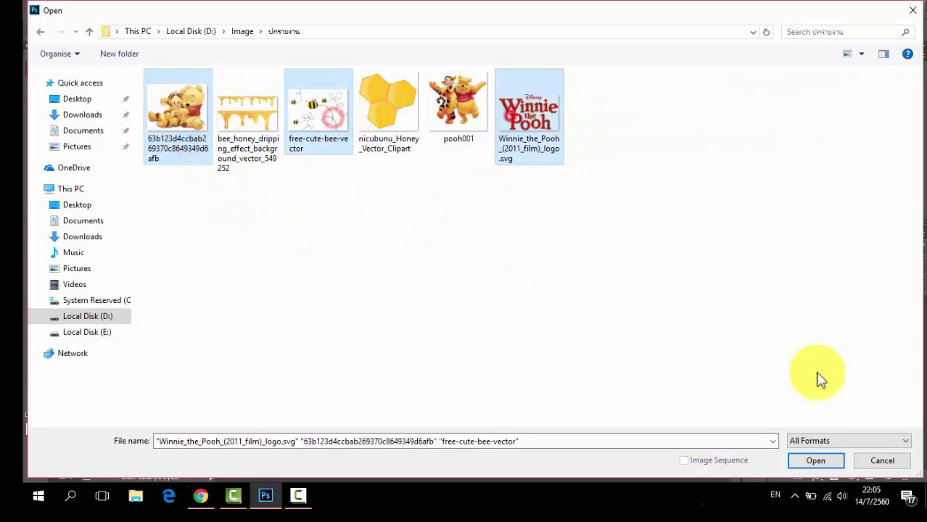
pyautogui.click(829, 463)
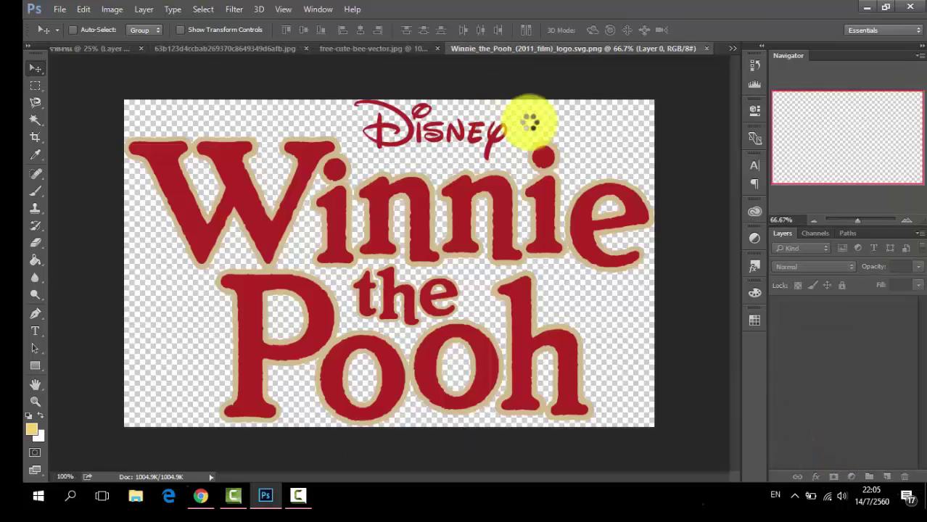
# Step: Drag the Winnie the Pooh logo onto the cover and scale it to about half size
pyautogui.moveTo(505, 296); pyautogui.dragTo(358, 214)
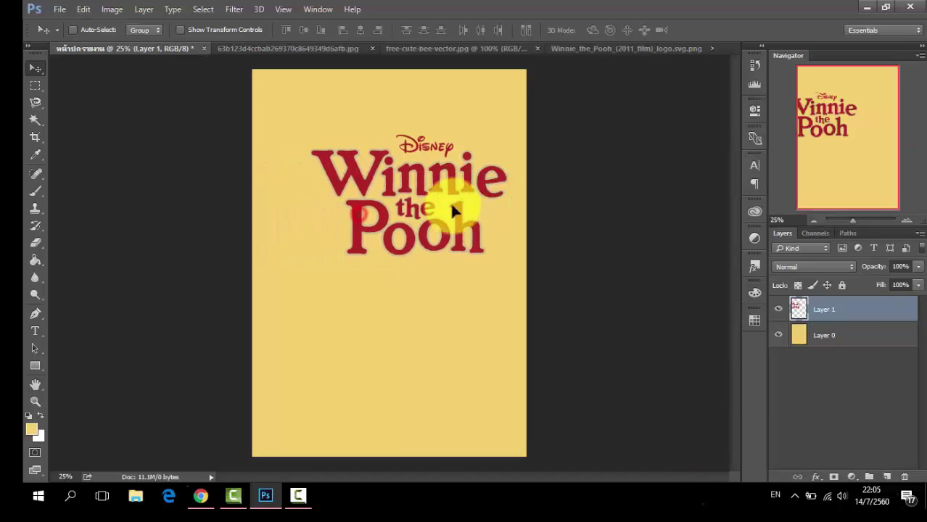
pyautogui.hotkey('ctrl', 't')
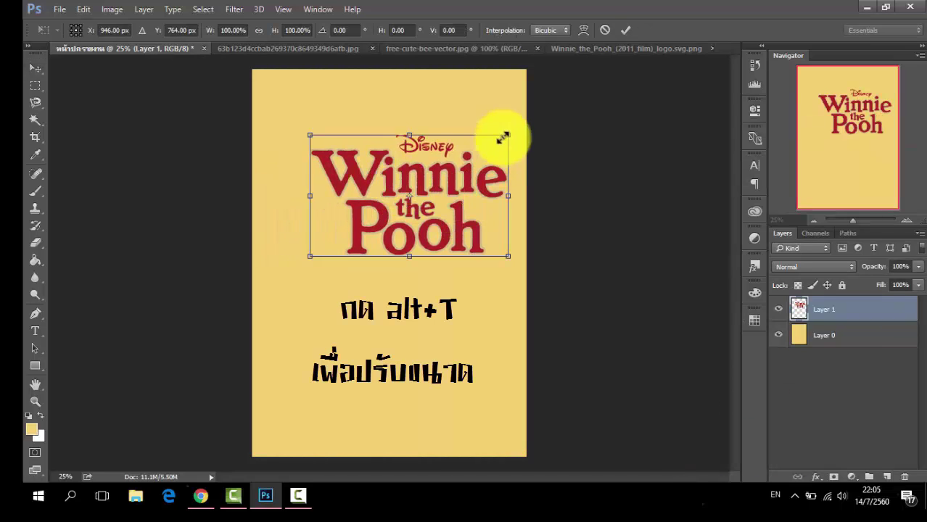
pyautogui.moveTo(501, 138); pyautogui.dragTo(402, 196)
pyautogui.press('Return')
# Step: Move the logo to the top-right corner and shrink it further
pyautogui.moveTo(380, 238); pyautogui.dragTo(489, 124)
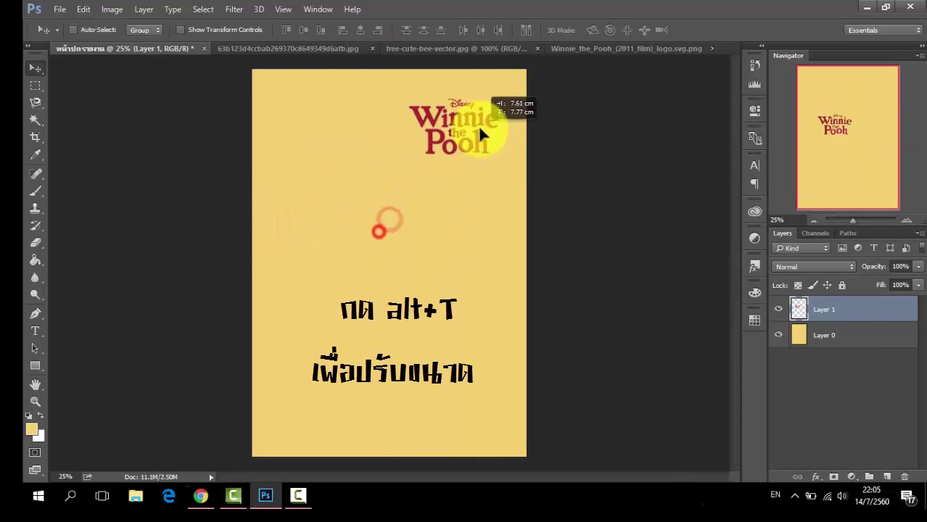
pyautogui.hotkey('ctrl', 't')
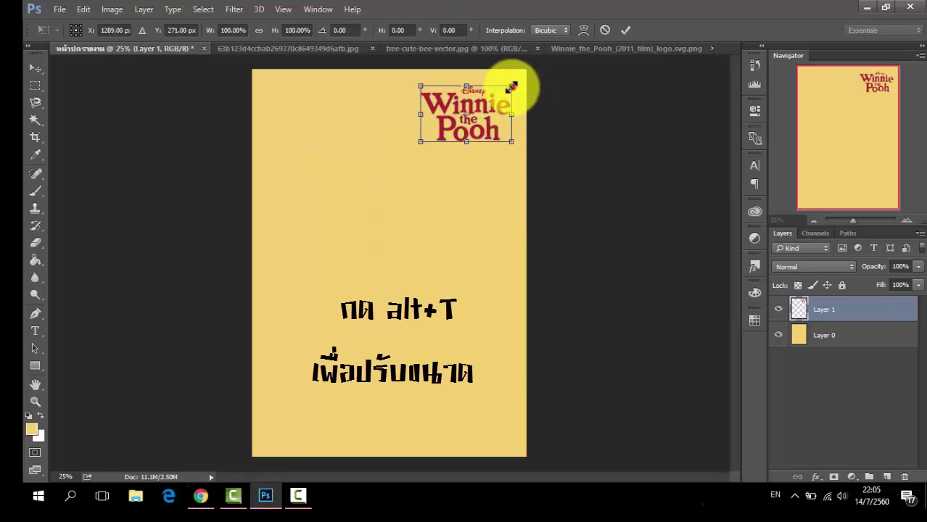
pyautogui.moveTo(515, 86); pyautogui.dragTo(501, 91)
pyautogui.doubleClick(480, 120)
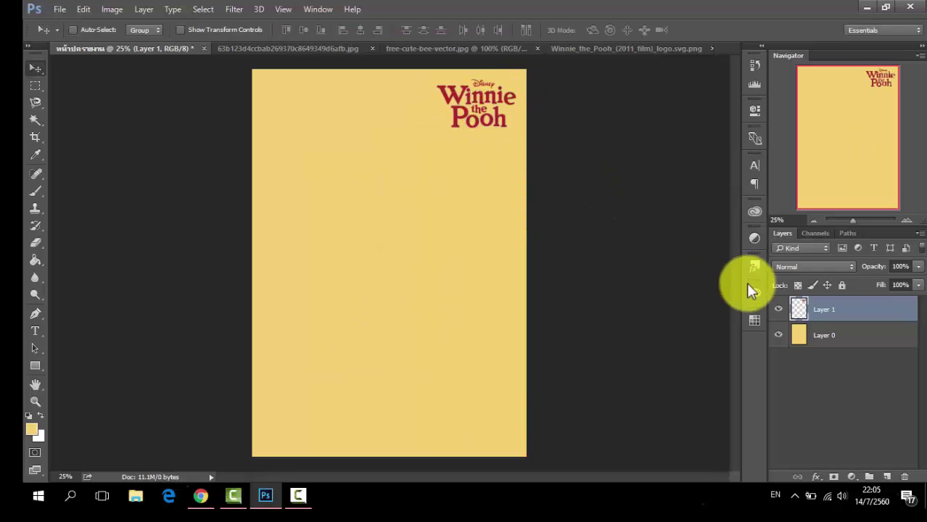
pyautogui.click(815, 476)
# Step: Add a Brightness/Contrast adjustment, then discard it
pyautogui.click(778, 417)
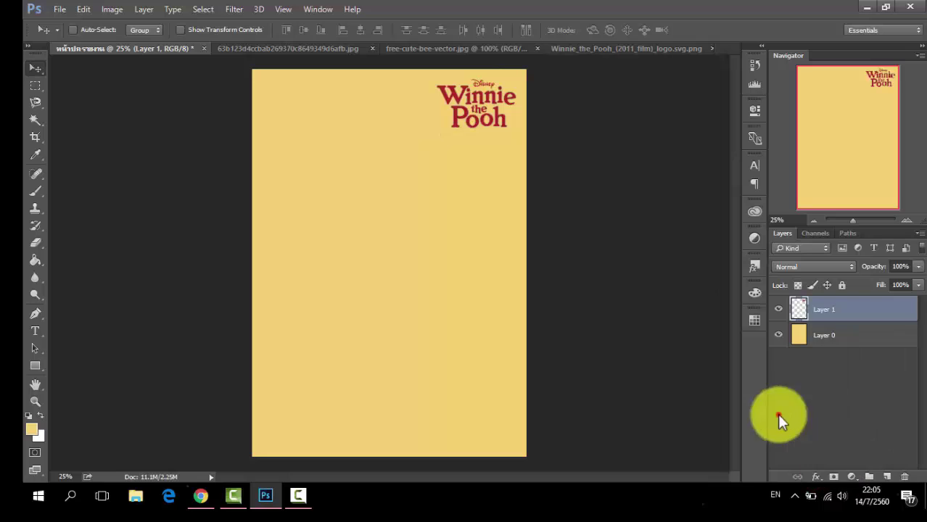
pyautogui.click(852, 478)
pyautogui.click(852, 238)
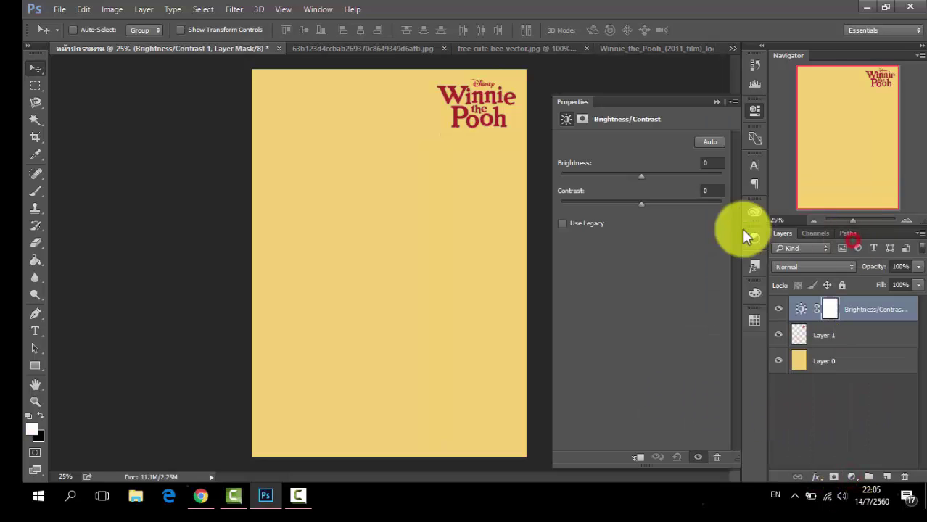
pyautogui.click(716, 101)
pyautogui.moveTo(896, 310); pyautogui.dragTo(904, 477)
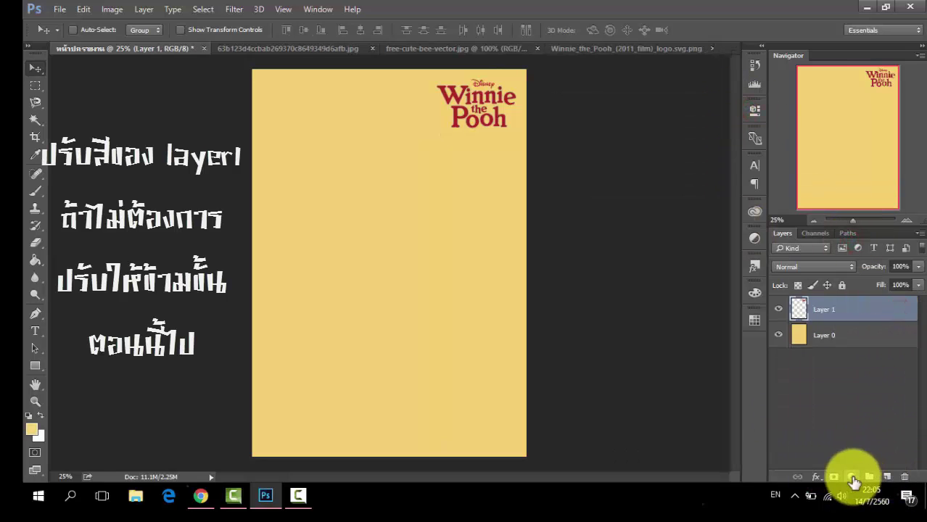
# Step: Add a Hue/Saturation adjustment with Saturation +39 and Lightness +7 to the logo
pyautogui.click(852, 479)
pyautogui.click(847, 308)
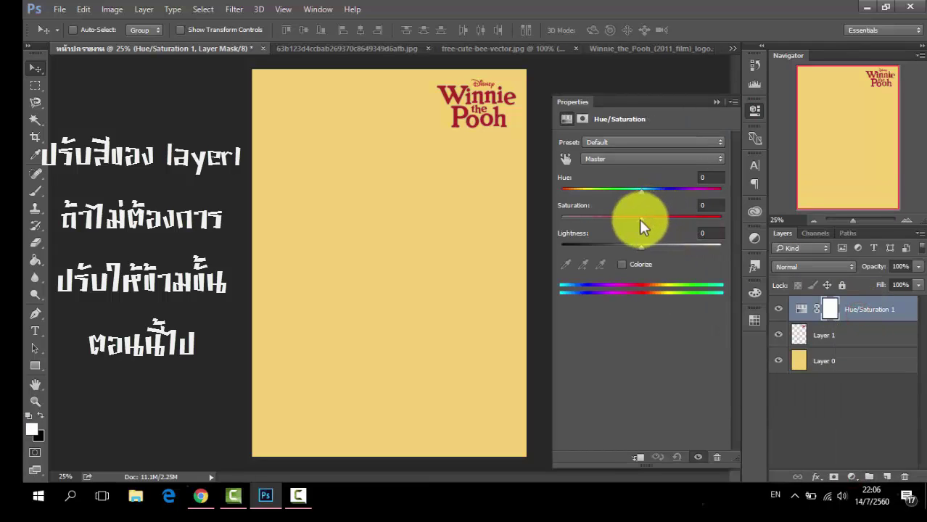
pyautogui.moveTo(641, 218)
pyautogui.mouseDown()
pyautogui.moveTo(660, 219)
pyautogui.moveTo(645, 249)
pyautogui.mouseUp()
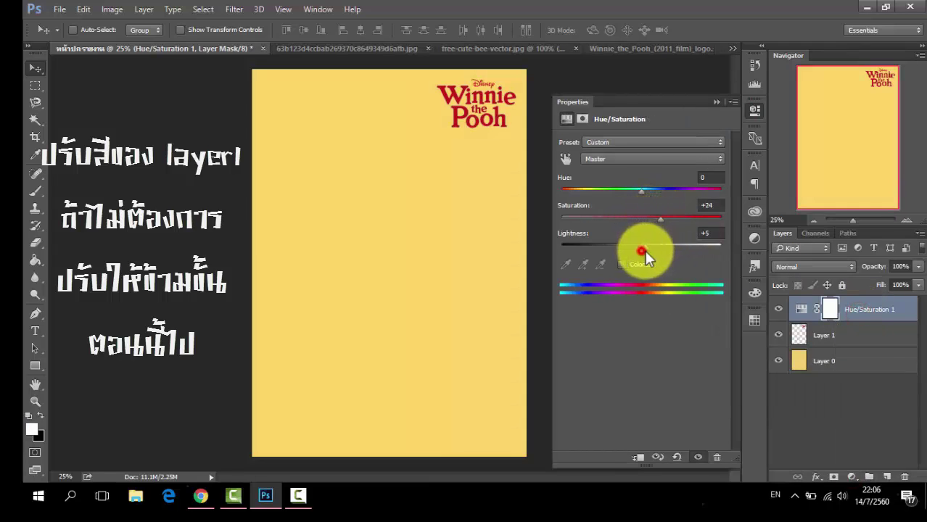
pyautogui.moveTo(661, 218); pyautogui.dragTo(672, 219)
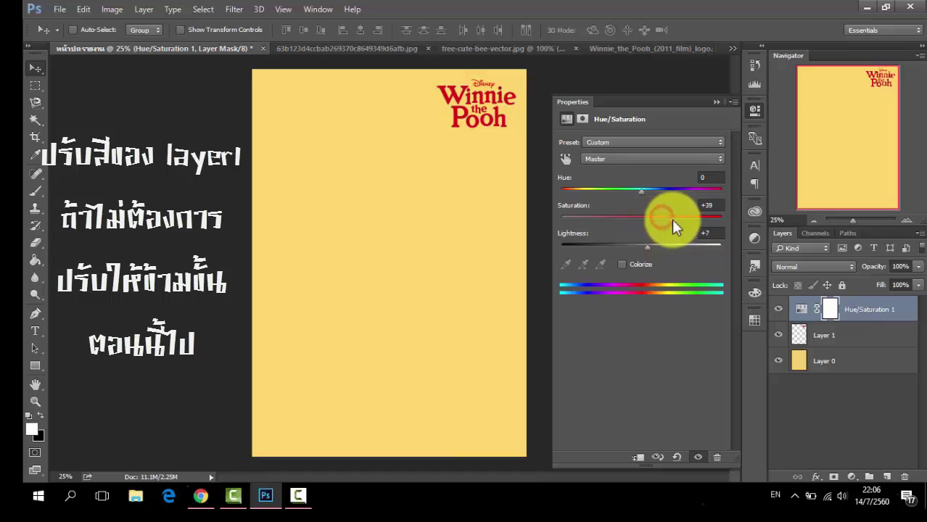
pyautogui.click(755, 111)
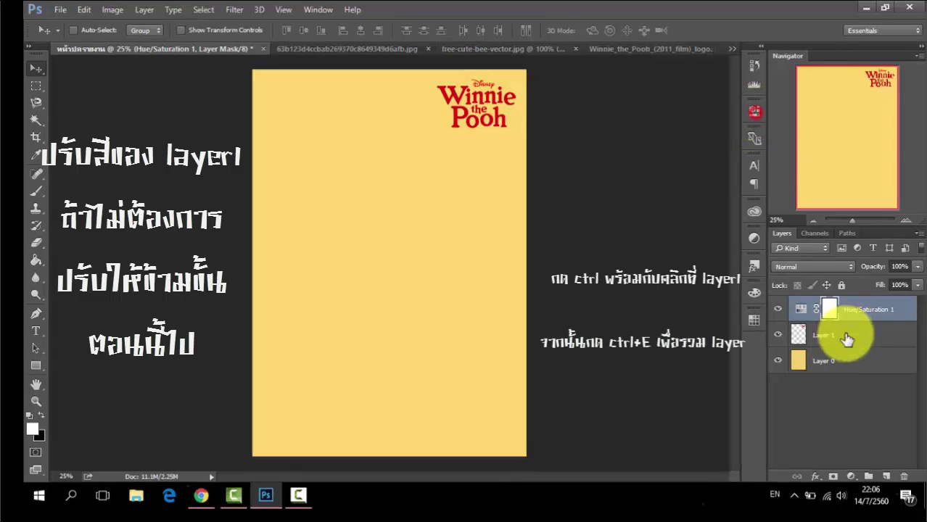
# Step: Merge the Hue/Saturation adjustment into the logo layer with Ctrl+E
pyautogui.keyDown('ctrl'); pyautogui.click(845, 336); pyautogui.keyUp('ctrl')
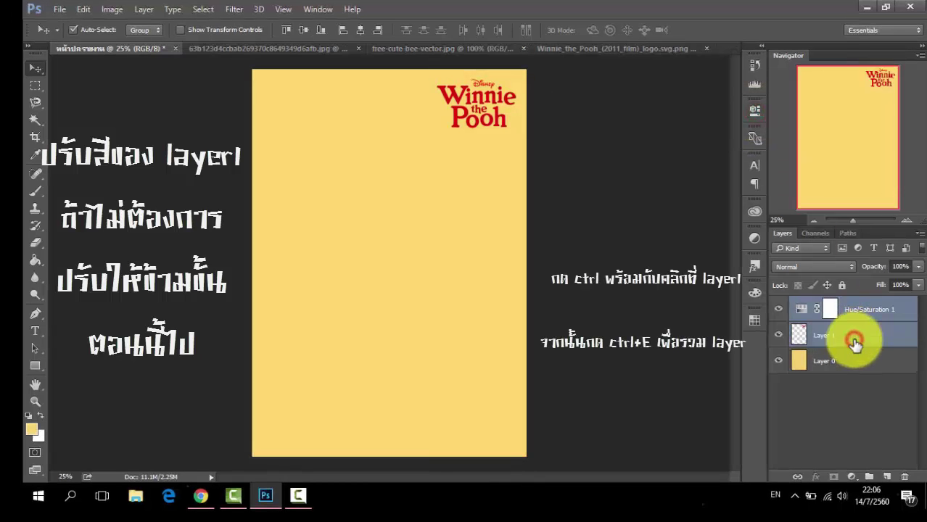
pyautogui.hotkey('ctrl', 'e')
pyautogui.click(778, 309)
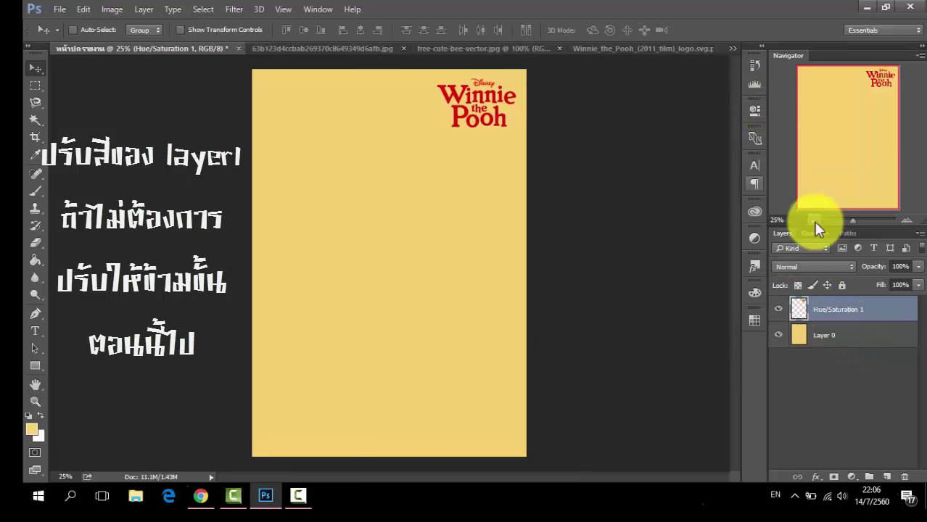
pyautogui.click(817, 476)
# Step: Apply a white Stroke layer effect to the logo
pyautogui.click(839, 355)
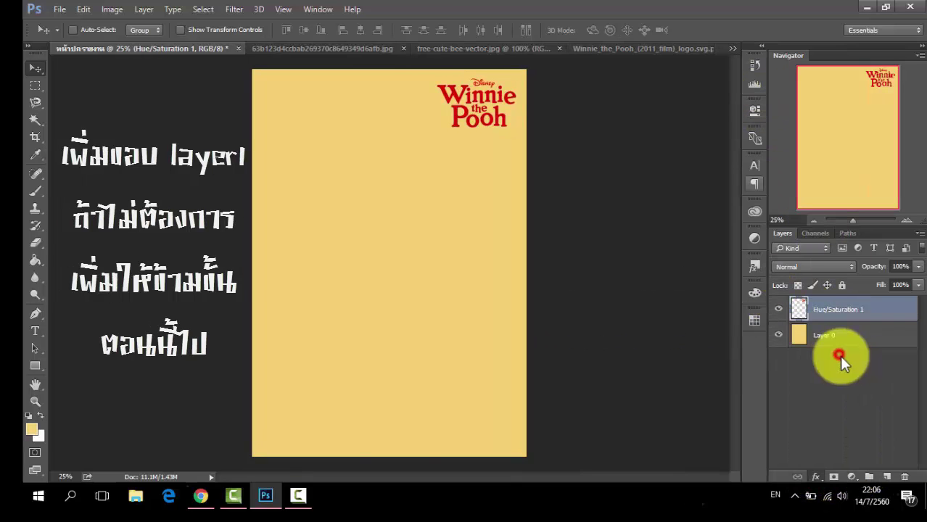
pyautogui.moveTo(582, 62); pyautogui.dragTo(722, 270)
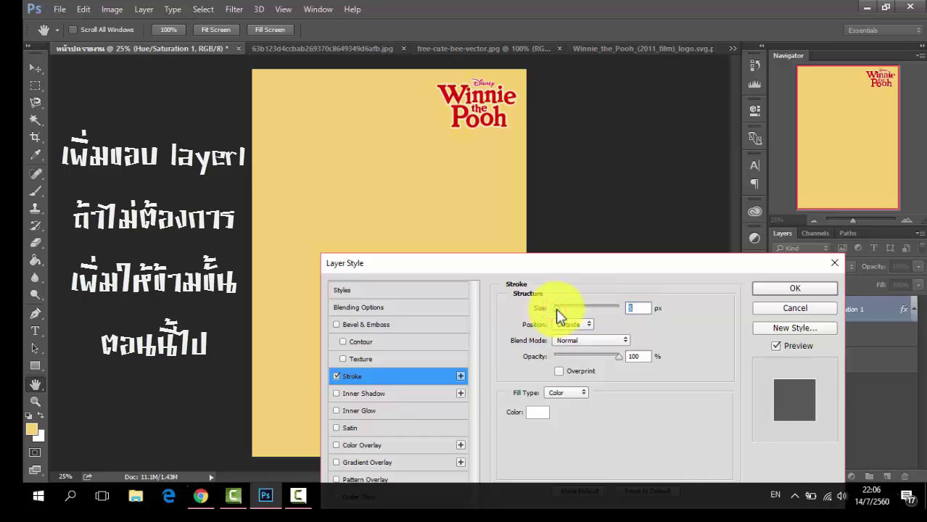
pyautogui.click(780, 289)
# Step: Zoom in with the Navigator to check the logo outline, then zoom back out
pyautogui.click(907, 219)
pyautogui.click(734, 236)
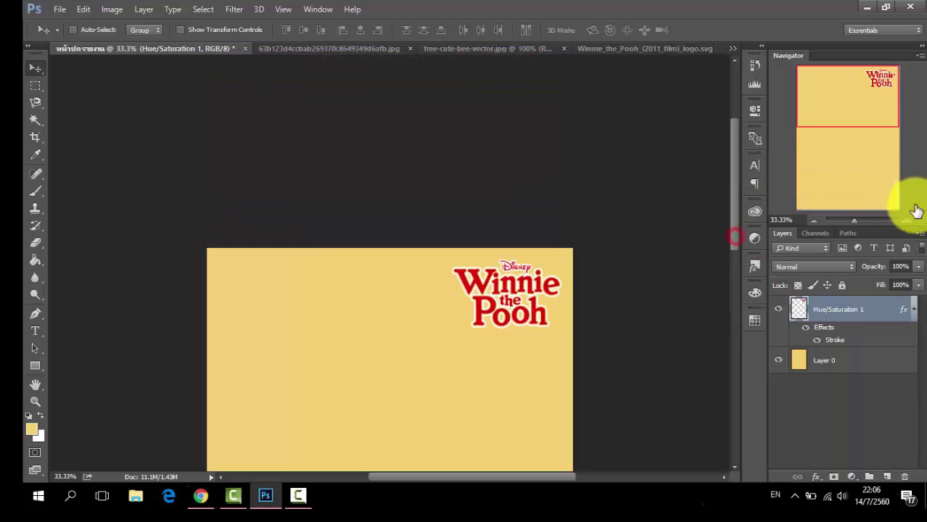
pyautogui.click(906, 219)
pyautogui.moveTo(731, 177); pyautogui.dragTo(738, 206)
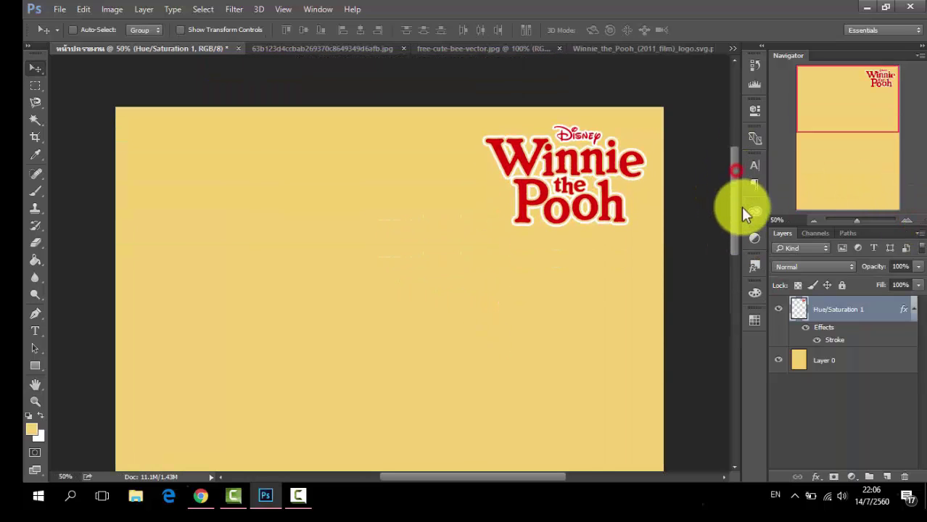
pyautogui.click(815, 219)
pyautogui.click(815, 219)
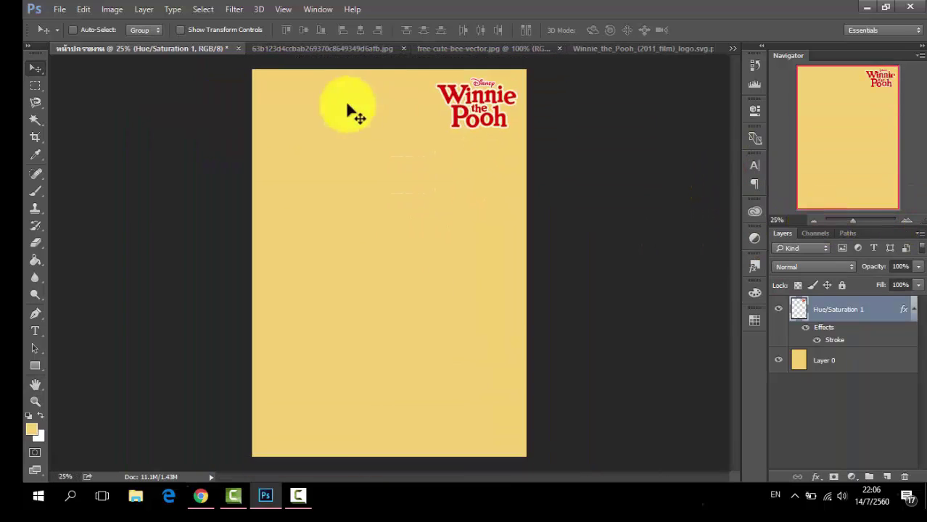
# Step: Close the logo document and duplicate the Pooh picture's Background layer
pyautogui.click(616, 48)
pyautogui.click(707, 48)
pyautogui.click(420, 49)
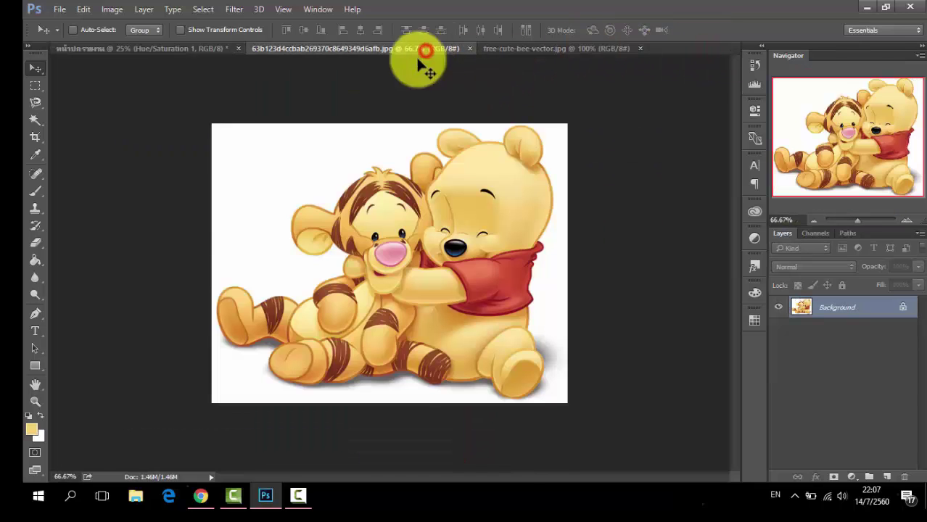
pyautogui.click(80, 129)
pyautogui.moveTo(793, 307); pyautogui.dragTo(887, 476)
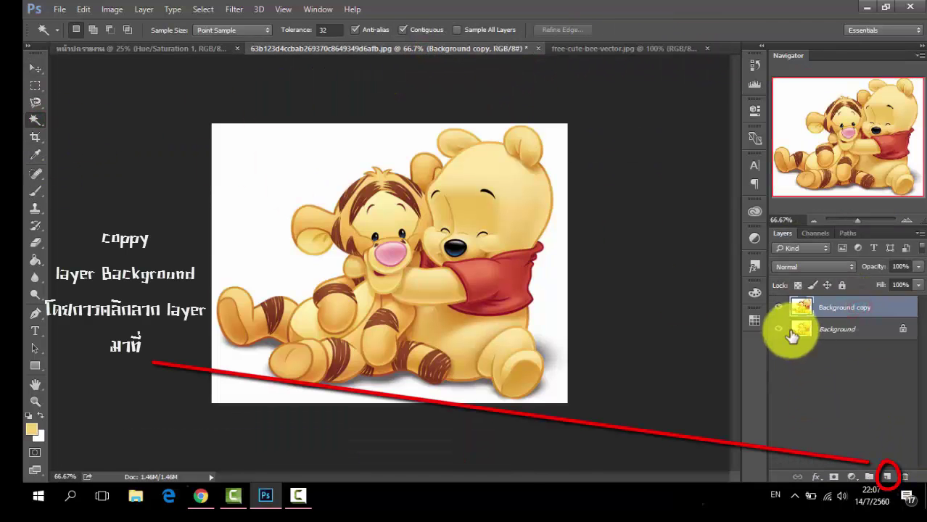
# Step: Magic Wand the white background, subtracting the shadows under the characters' feet
pyautogui.click(297, 188)
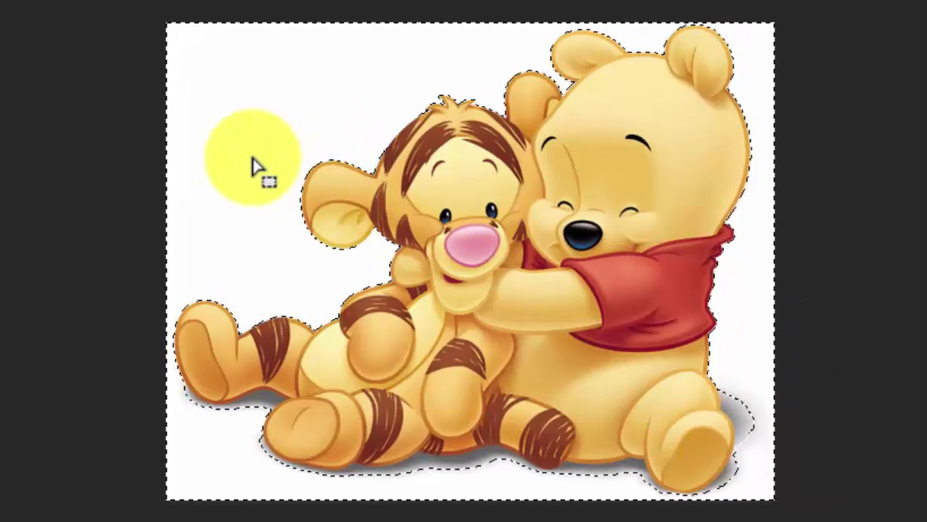
pyautogui.keyDown('shift'); pyautogui.click(201, 400); pyautogui.keyUp('shift')
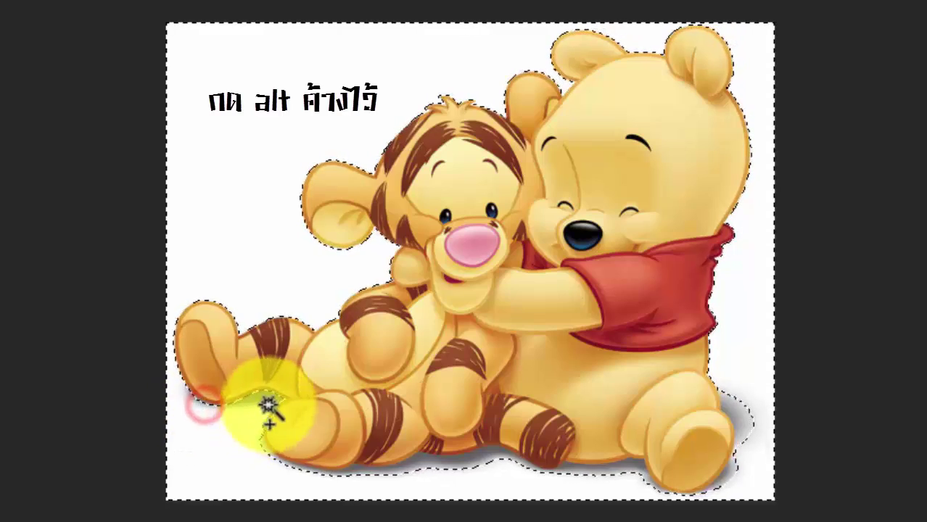
pyautogui.keyDown('alt'); pyautogui.click(256, 442); pyautogui.keyUp('alt')
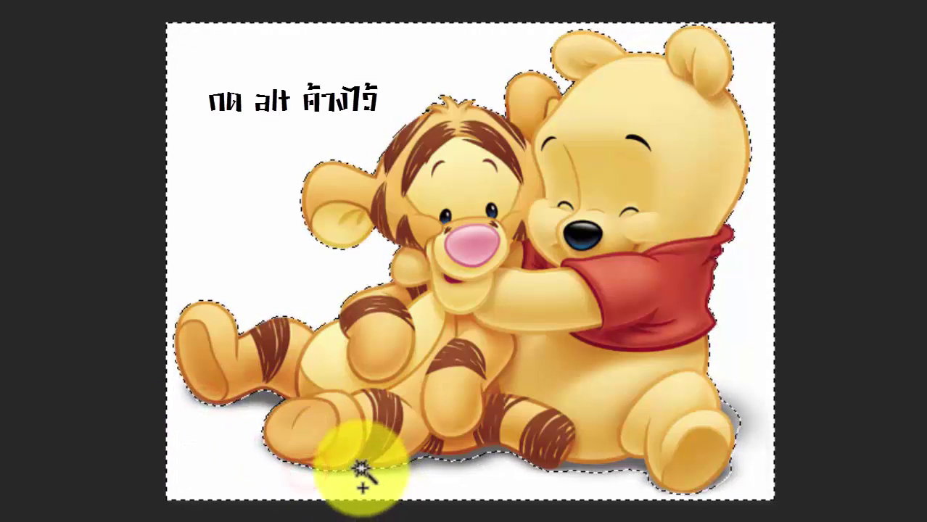
pyautogui.keyDown('alt'); pyautogui.click(360, 468); pyautogui.keyUp('alt')
pyautogui.keyDown('alt'); pyautogui.click(562, 462); pyautogui.keyUp('alt')
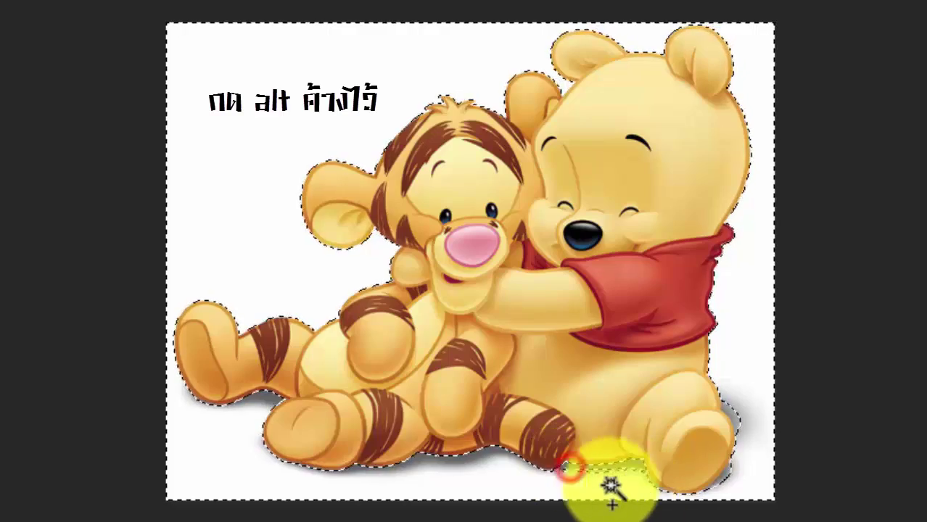
pyautogui.keyDown('alt'); pyautogui.click(595, 475); pyautogui.keyUp('alt')
pyautogui.keyDown('alt'); pyautogui.click(723, 473); pyautogui.keyUp('alt')
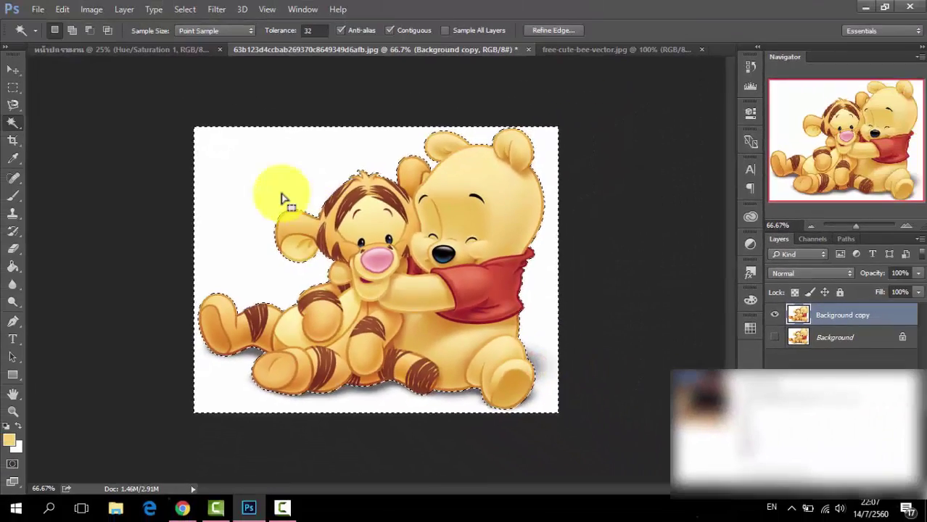
# Step: Copy the selection to a new layer via Layer Via Copy and hide it
pyautogui.rightClick(282, 192)
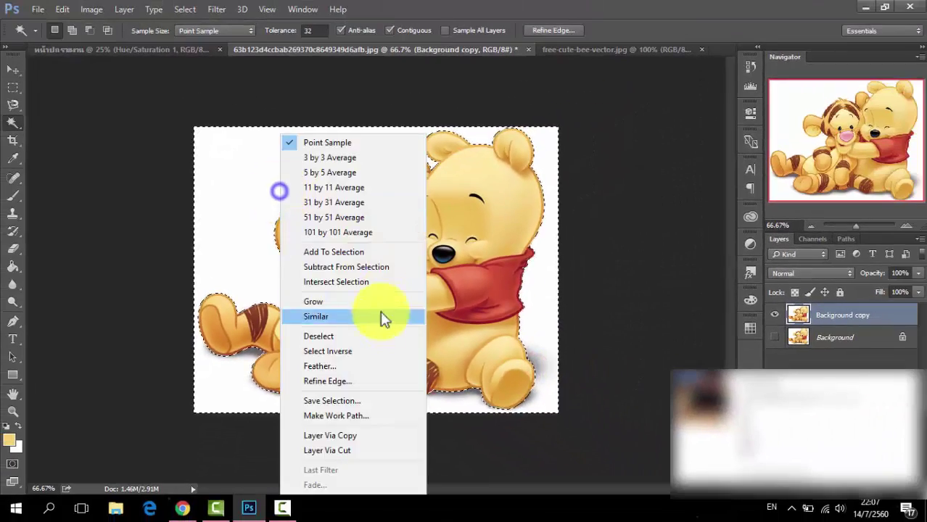
pyautogui.click(365, 436)
pyautogui.click(774, 313)
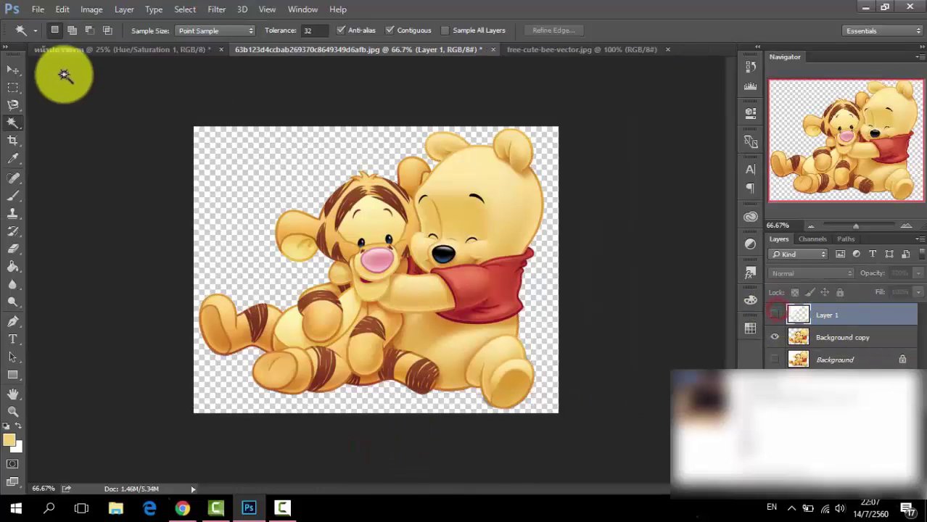
pyautogui.click(15, 68)
# Step: Drag the cut-out Pooh and Tigger onto the cover's bottom-right corner
pyautogui.click(848, 332)
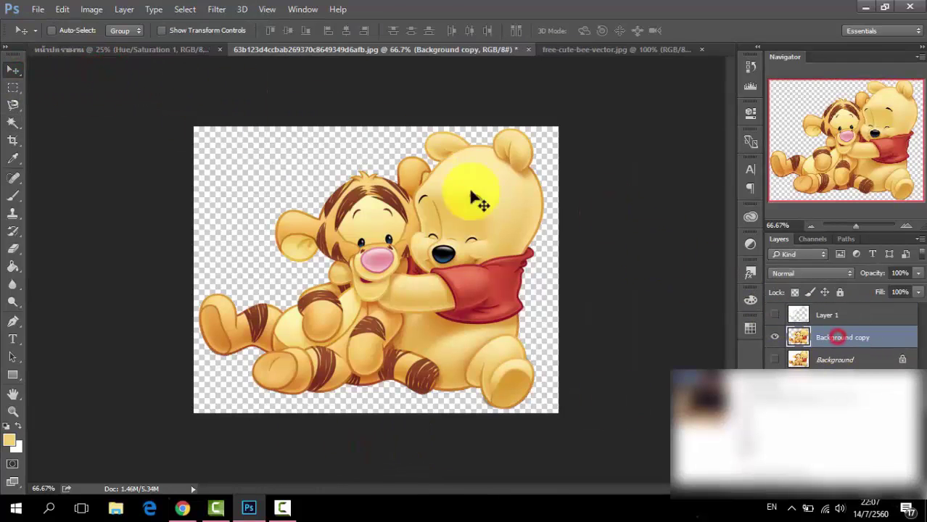
pyautogui.moveTo(472, 196)
pyautogui.mouseDown()
pyautogui.moveTo(345, 254)
pyautogui.moveTo(338, 406)
pyautogui.mouseUp()
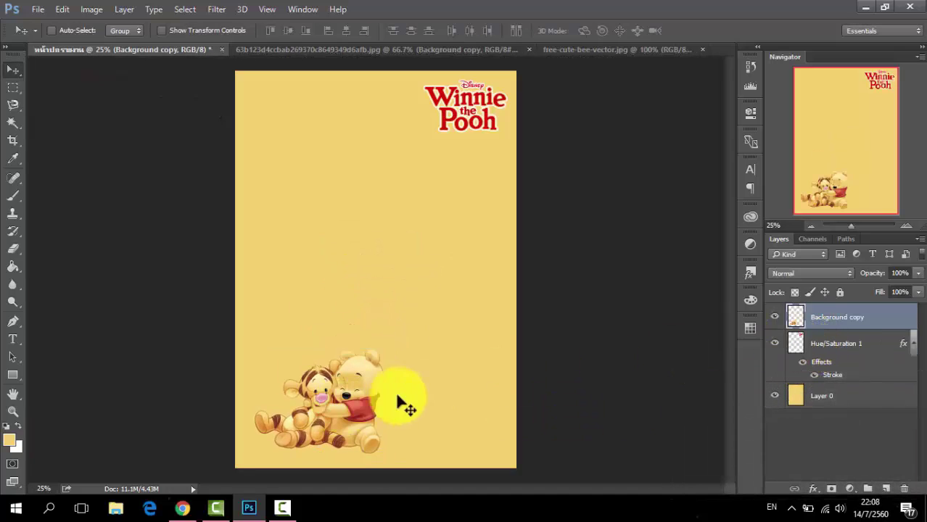
pyautogui.moveTo(403, 404); pyautogui.dragTo(523, 405)
# Step: Move the Winnie the Pooh logo to the cover's top-left corner
pyautogui.click(820, 348)
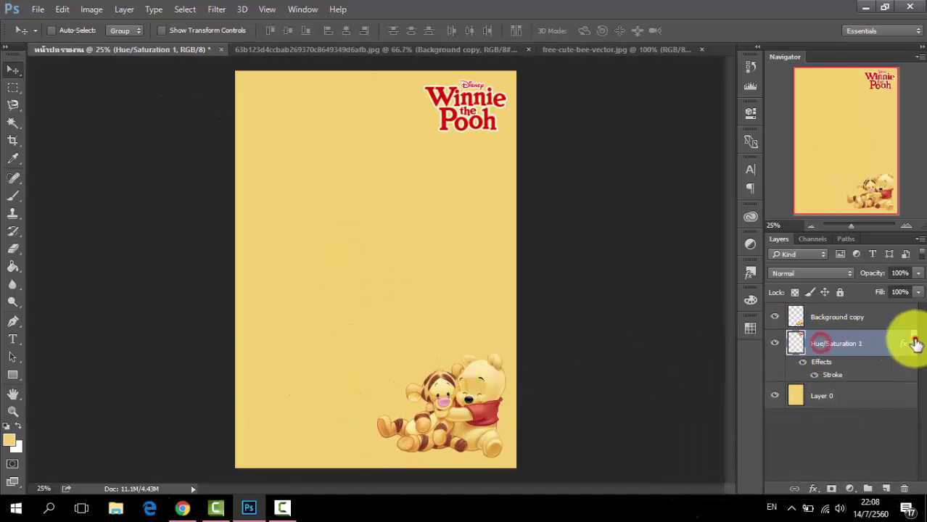
pyautogui.click(911, 343)
pyautogui.moveTo(466, 118); pyautogui.dragTo(297, 122)
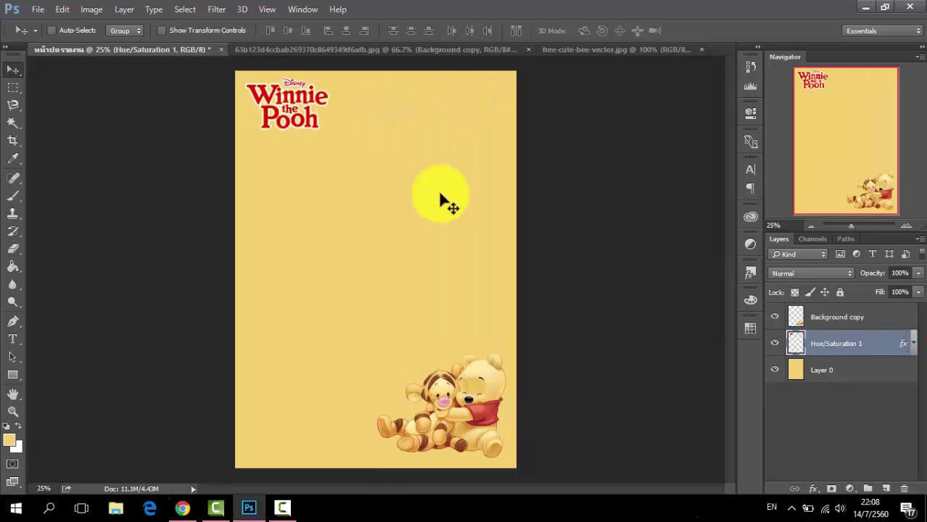
pyautogui.click(812, 371)
# Step: Sample the cream colour from the page and refill the background in lighter cream
pyautogui.click(12, 435)
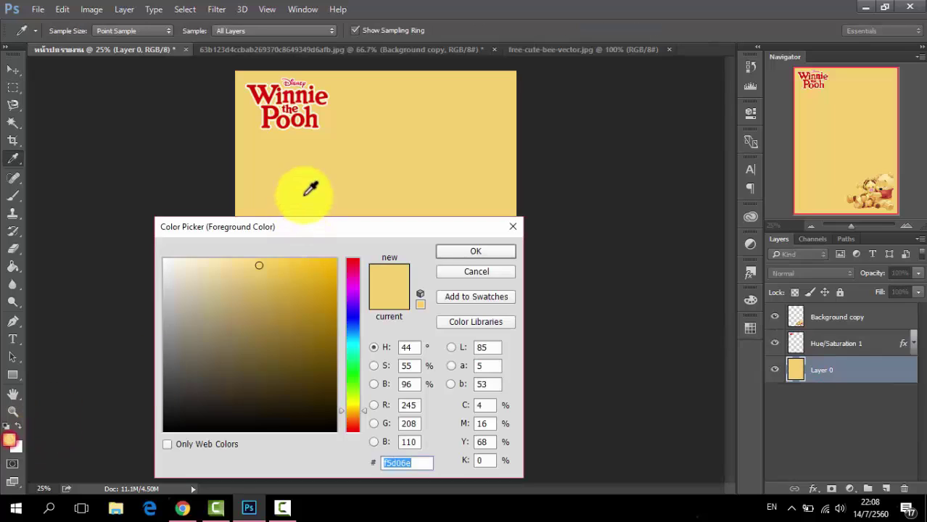
pyautogui.click(304, 194)
pyautogui.click(474, 251)
pyautogui.rightClick(12, 266)
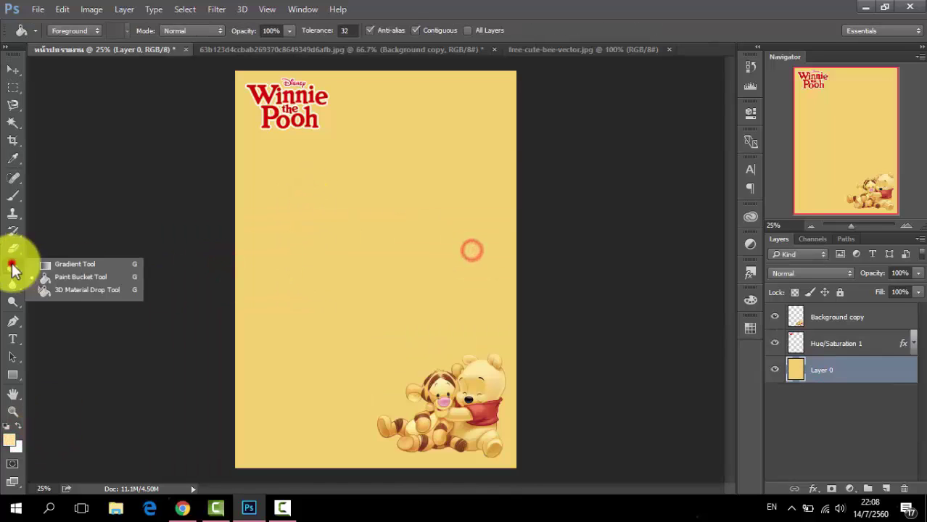
pyautogui.click(54, 278)
pyautogui.click(308, 270)
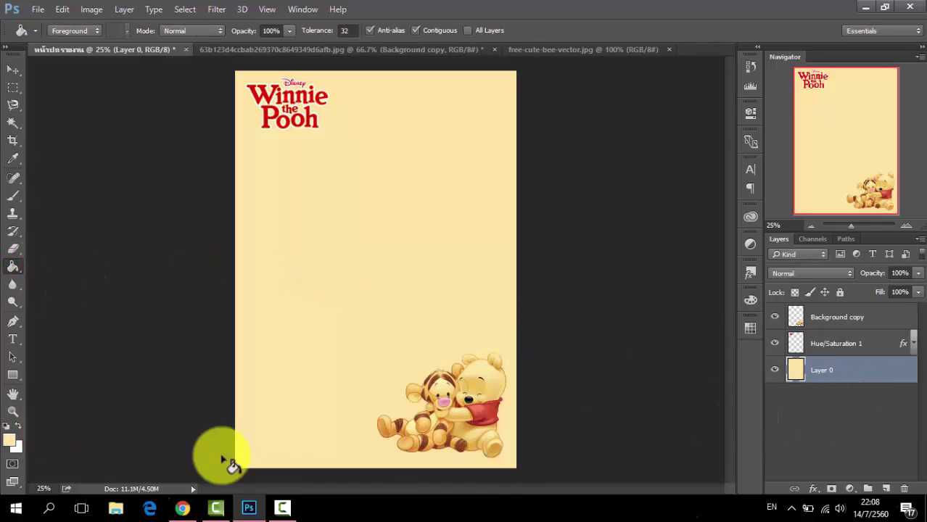
# Step: Add a Brightness/Contrast adjustment to Background copy with Brightness -32 and Contrast 39
pyautogui.click(837, 316)
pyautogui.click(849, 488)
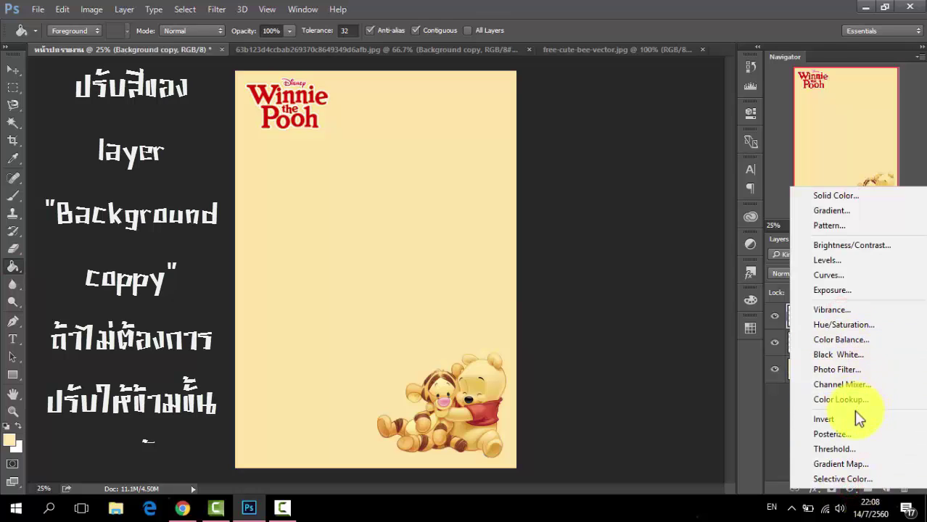
pyautogui.click(826, 245)
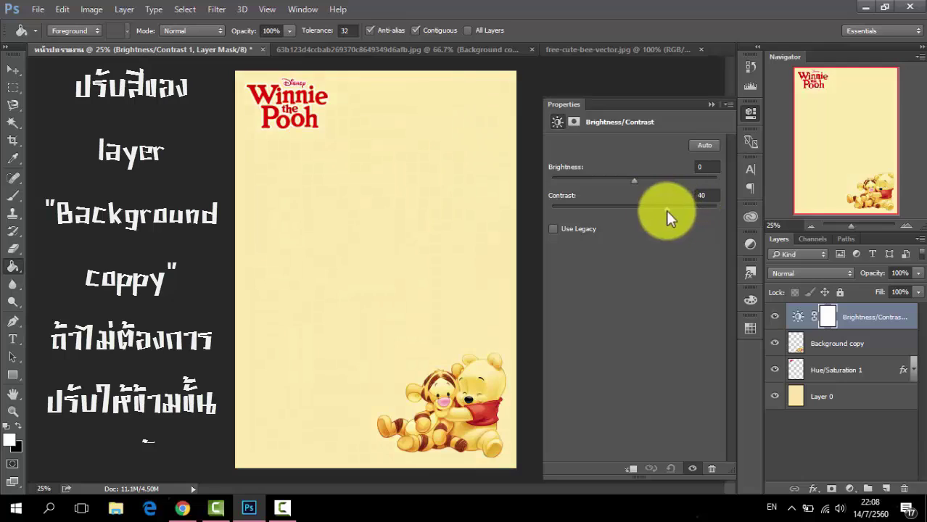
pyautogui.moveTo(635, 181); pyautogui.dragTo(612, 183)
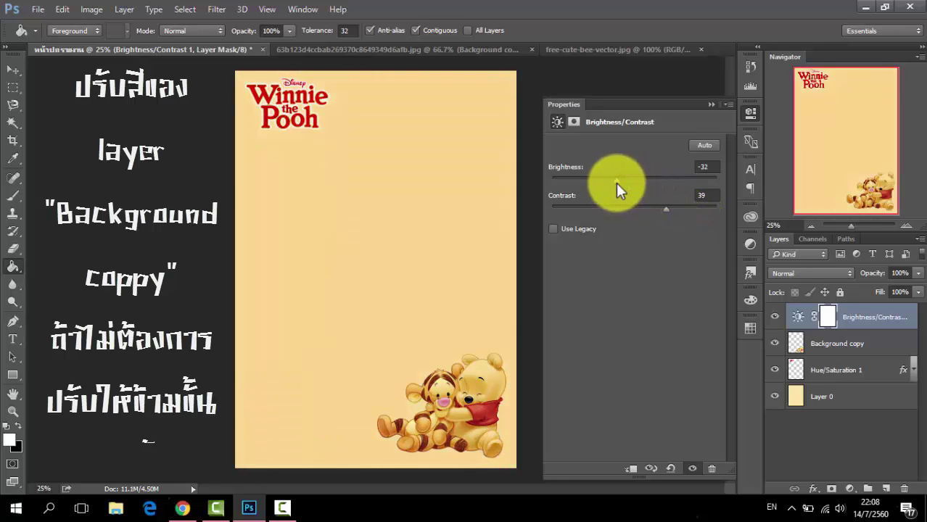
# Step: Merge the adjustment into Background copy, then compare using visibility and History
pyautogui.click(750, 112)
pyautogui.keyDown('shift'); pyautogui.click(848, 344); pyautogui.keyUp('shift')
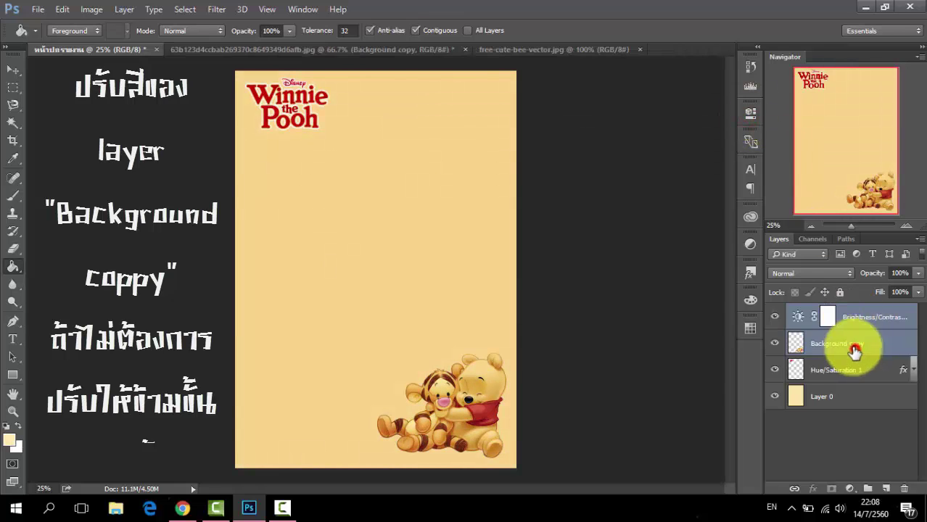
pyautogui.hotkey('ctrl', 'e')
pyautogui.click(775, 316)
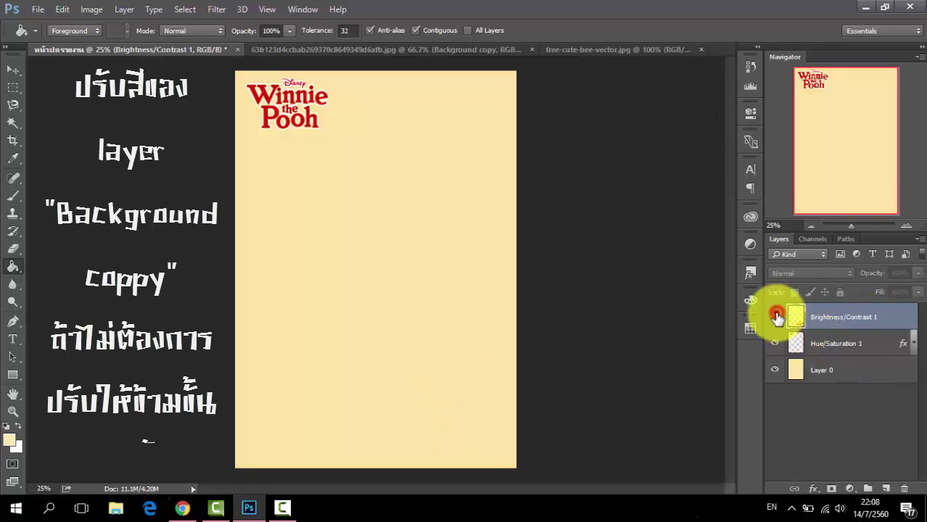
pyautogui.click(750, 66)
pyautogui.click(674, 445)
# Step: Add a Drop Shadow style to the Pooh artwork and give it a brown colour
pyautogui.click(656, 462)
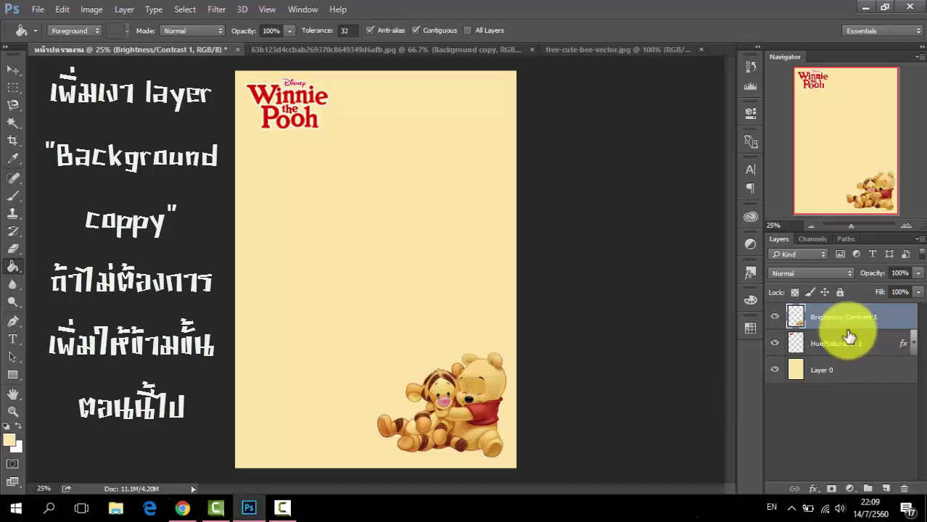
pyautogui.click(814, 489)
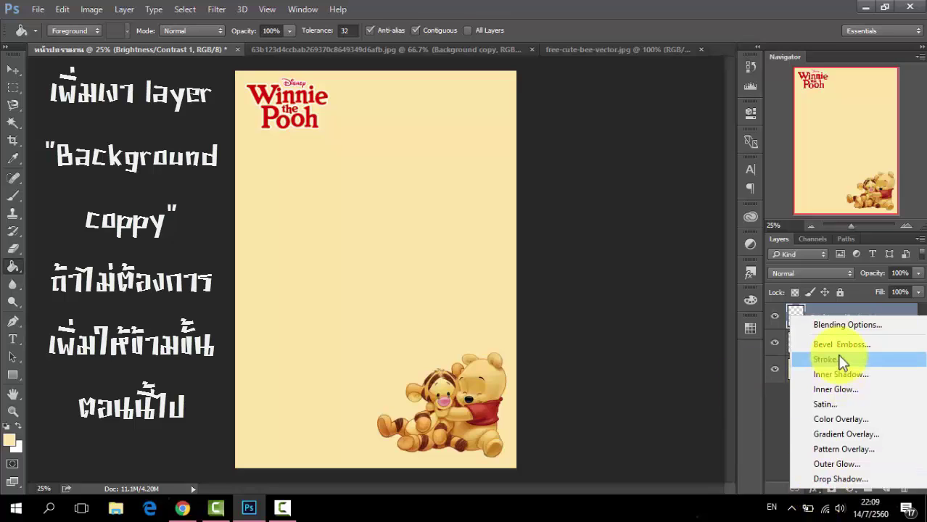
pyautogui.click(840, 478)
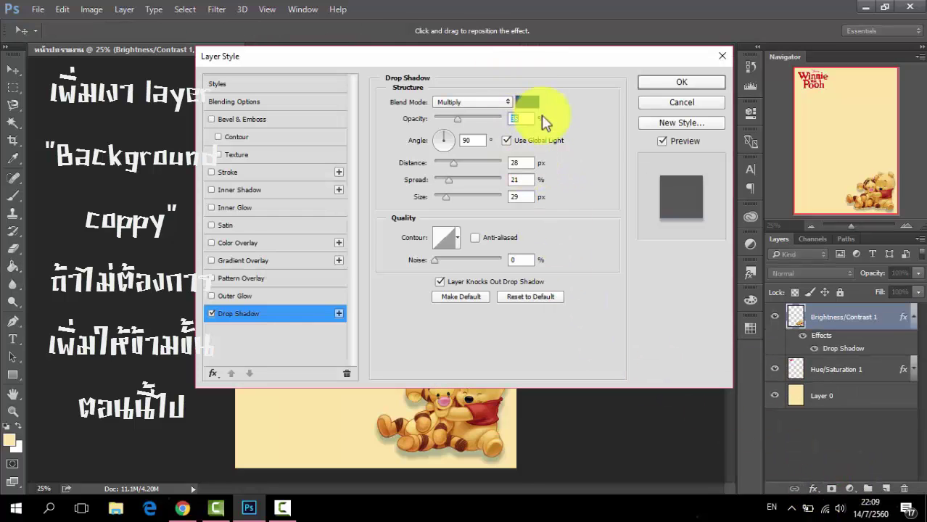
pyautogui.click(527, 102)
pyautogui.click(406, 443)
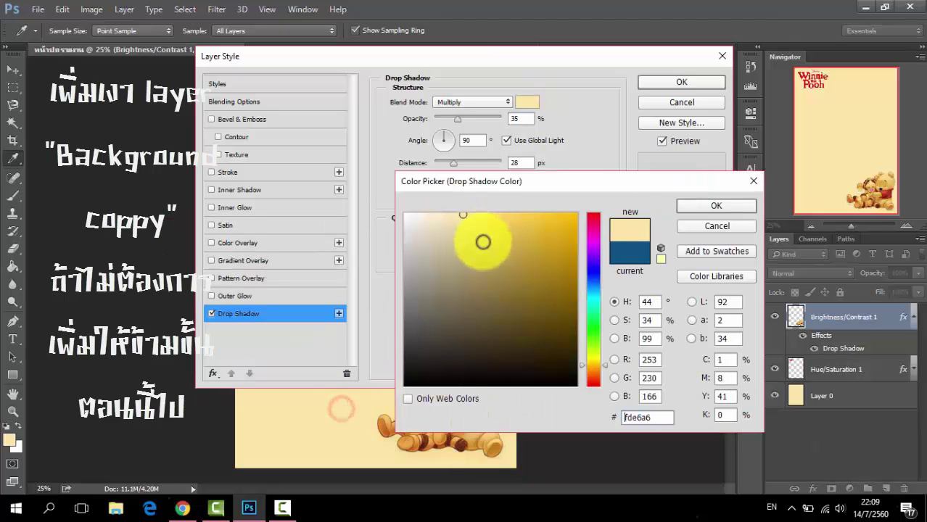
pyautogui.click(488, 256)
pyautogui.click(510, 283)
pyautogui.click(599, 369)
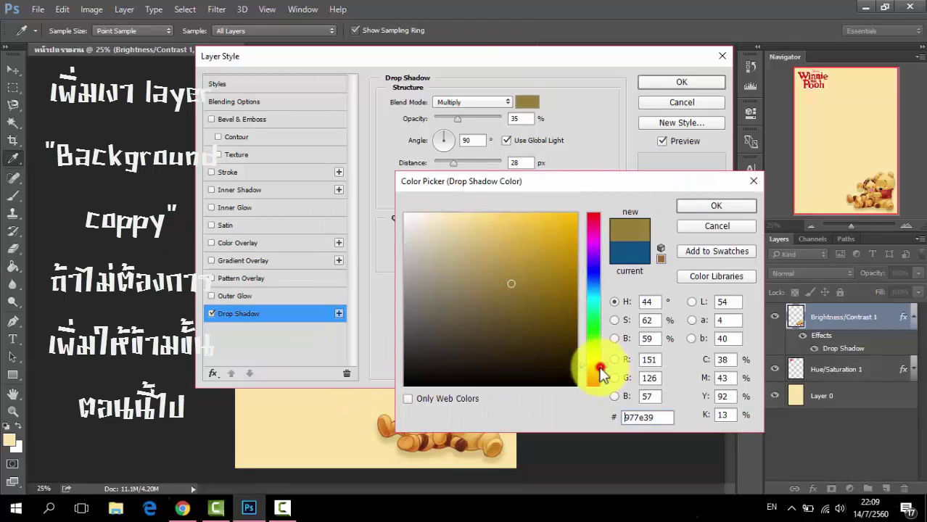
pyautogui.click(559, 284)
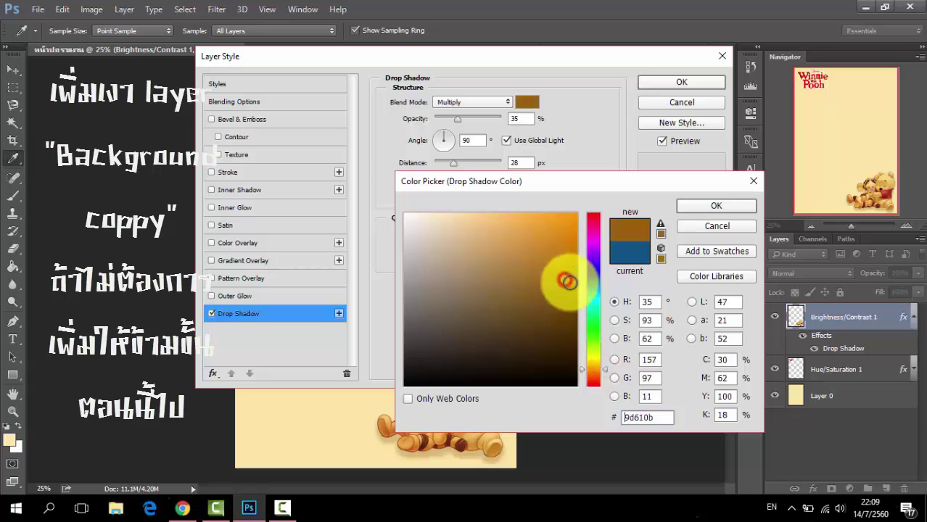
pyautogui.click(706, 204)
# Step: Set the shadow to Normal blend, 61% opacity, distance 19, spread 26, size 43, and apply it
pyautogui.moveTo(449, 181); pyautogui.dragTo(441, 180)
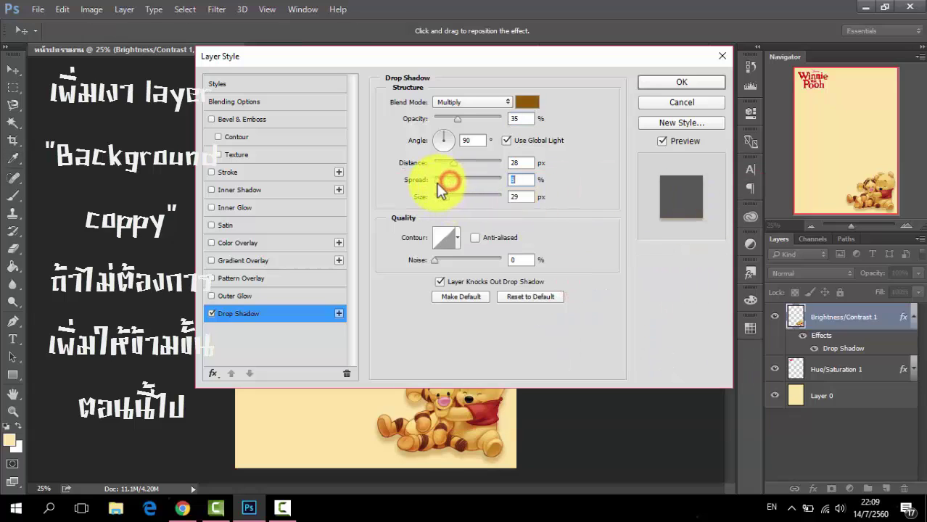
pyautogui.click(444, 195)
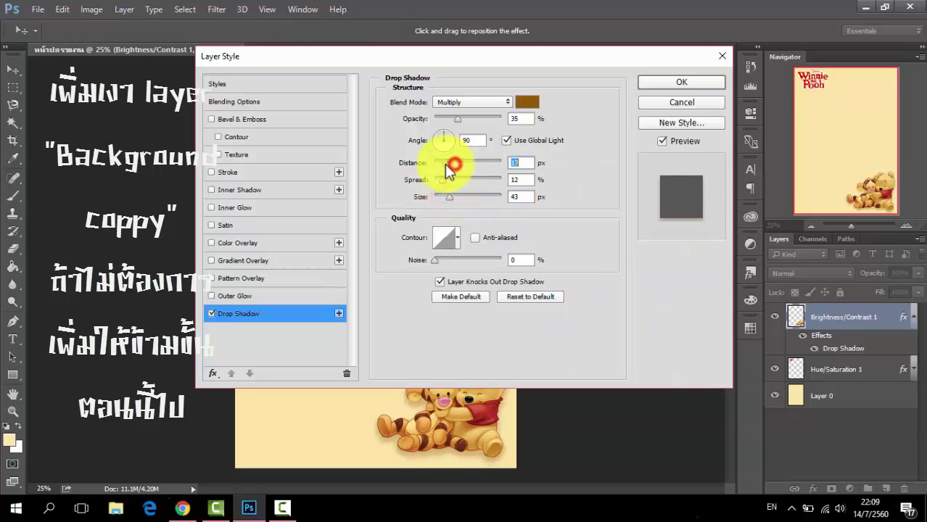
pyautogui.moveTo(464, 166)
pyautogui.mouseDown()
pyautogui.moveTo(446, 179)
pyautogui.moveTo(465, 180)
pyautogui.moveTo(442, 202)
pyautogui.mouseUp()
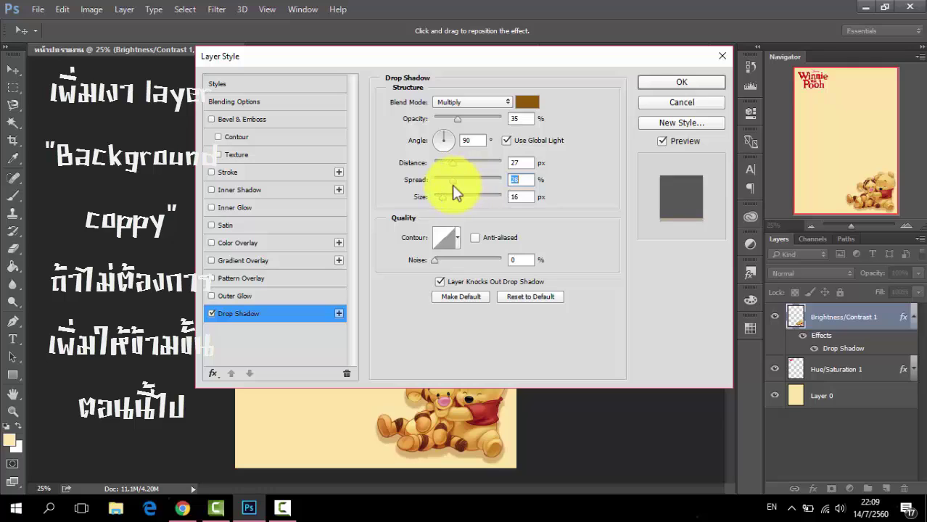
pyautogui.moveTo(452, 164); pyautogui.dragTo(450, 167)
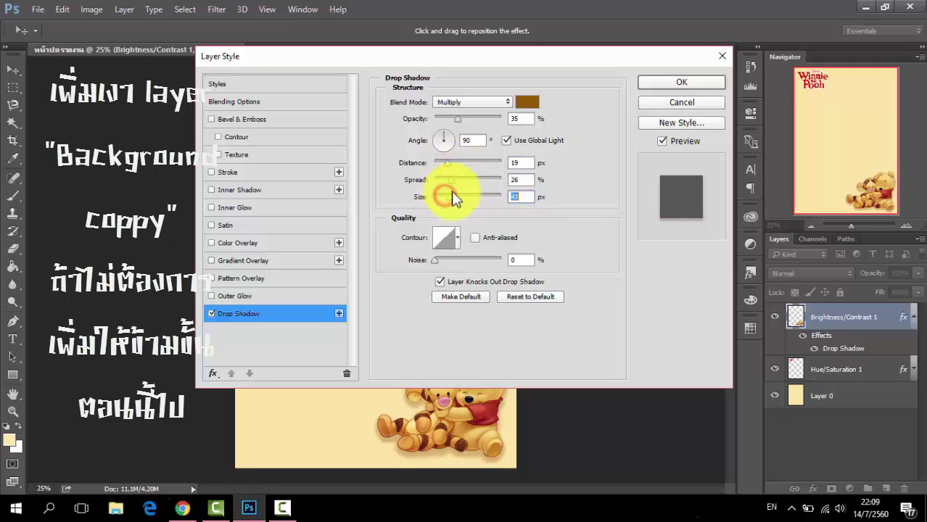
pyautogui.click(490, 103)
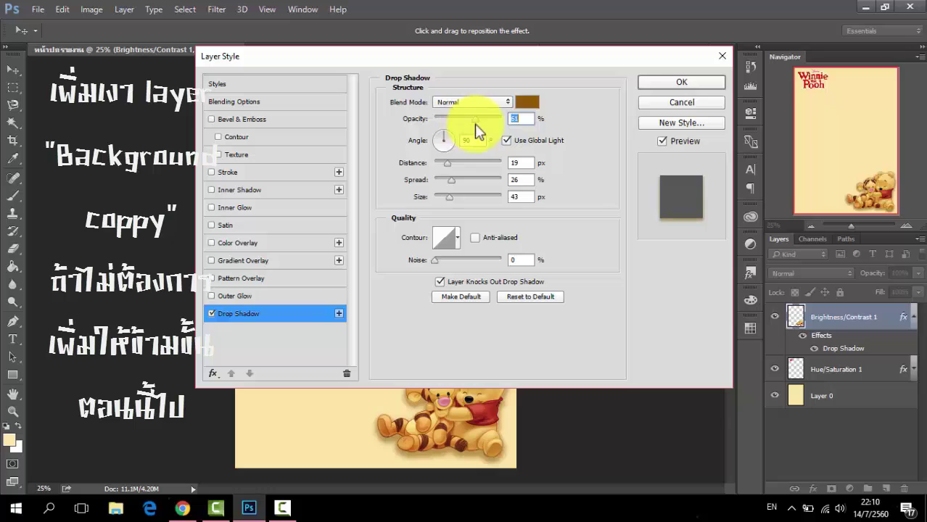
pyautogui.click(691, 85)
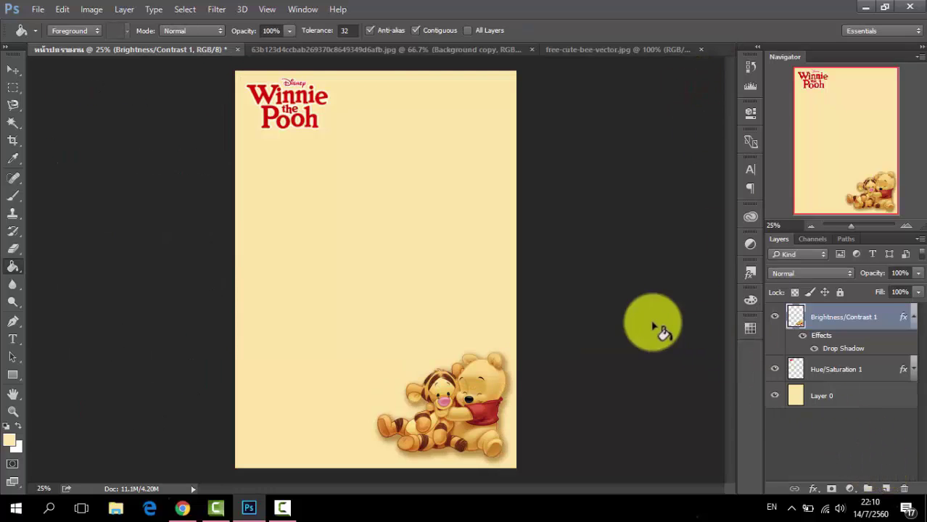
# Step: Draw a large rounded rectangle across the page above the Layer 0 background
pyautogui.click(912, 317)
pyautogui.click(855, 370)
pyautogui.click(13, 374)
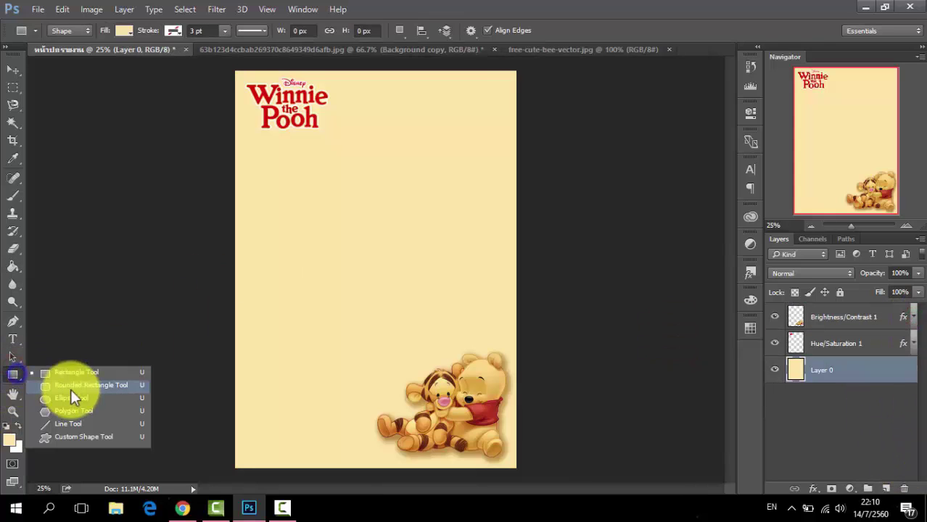
pyautogui.click(70, 386)
pyautogui.moveTo(269, 105); pyautogui.dragTo(475, 428)
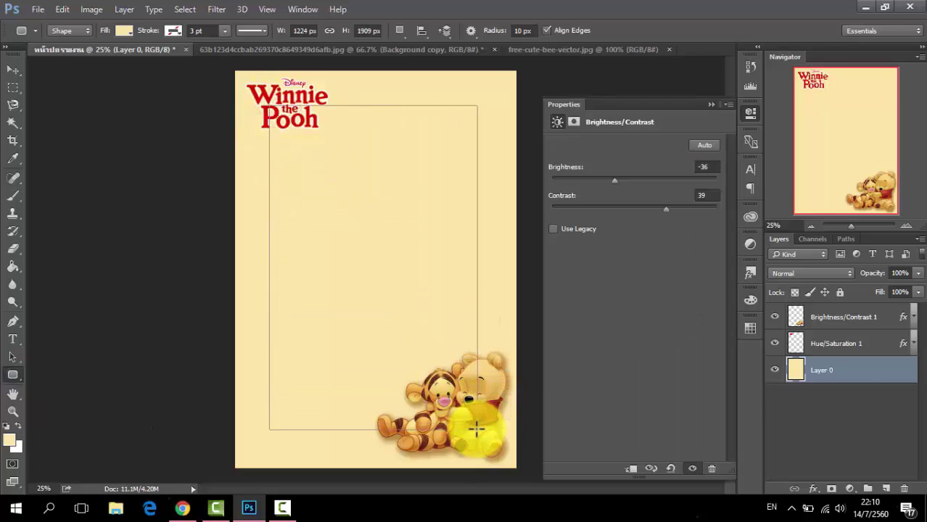
# Step: Fill Rounded Rectangle 1 with white and check its 100 px corner radius
pyautogui.click(750, 112)
pyautogui.doubleClick(796, 370)
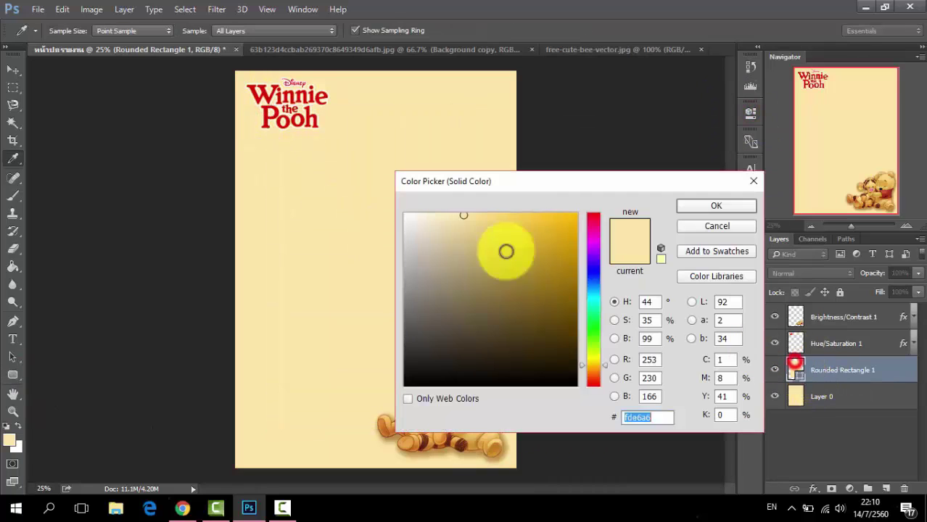
pyautogui.moveTo(421, 218); pyautogui.dragTo(403, 213)
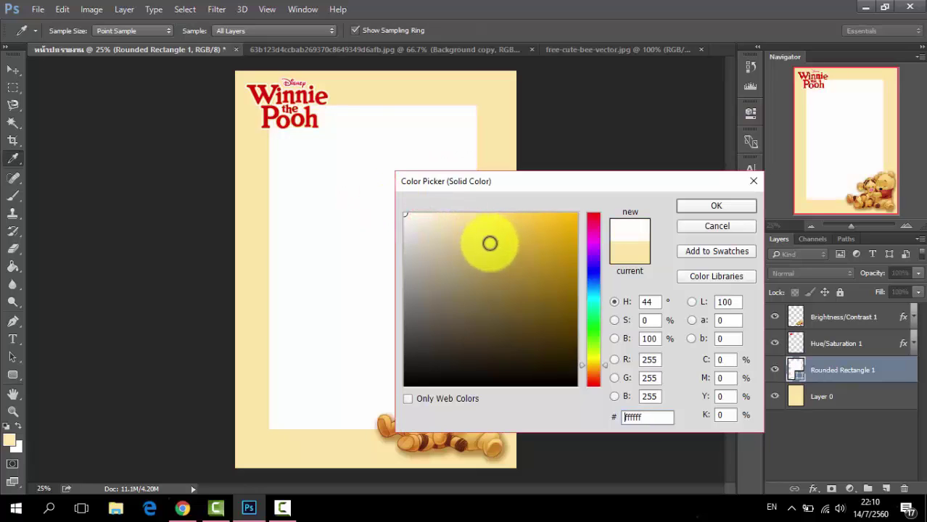
pyautogui.click(488, 122)
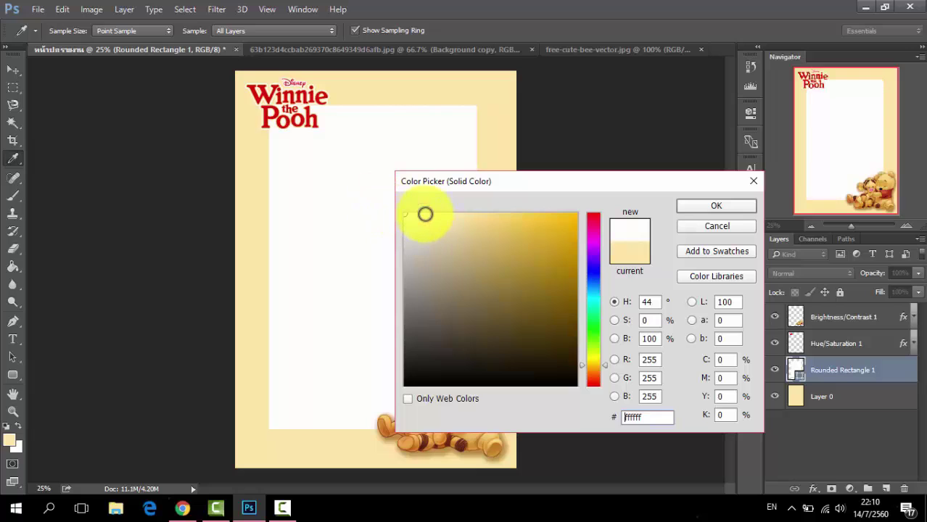
pyautogui.click(734, 206)
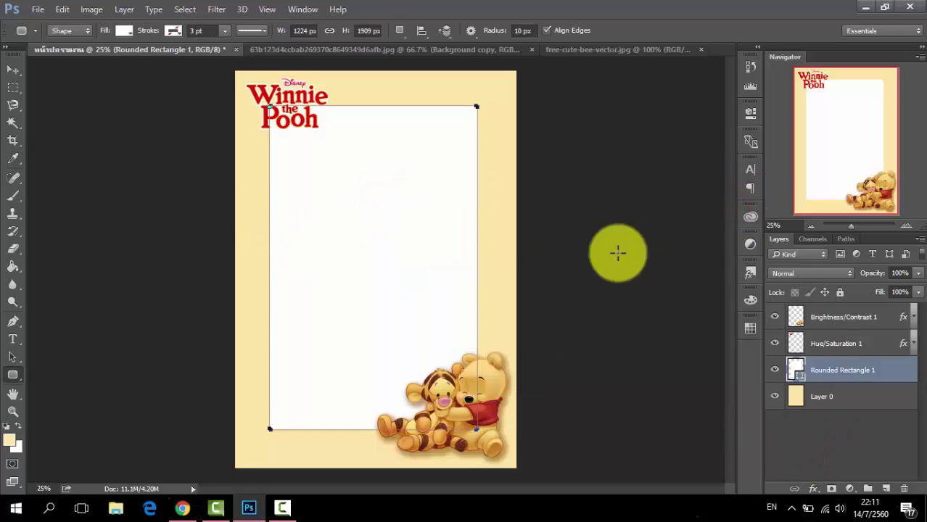
pyautogui.click(751, 116)
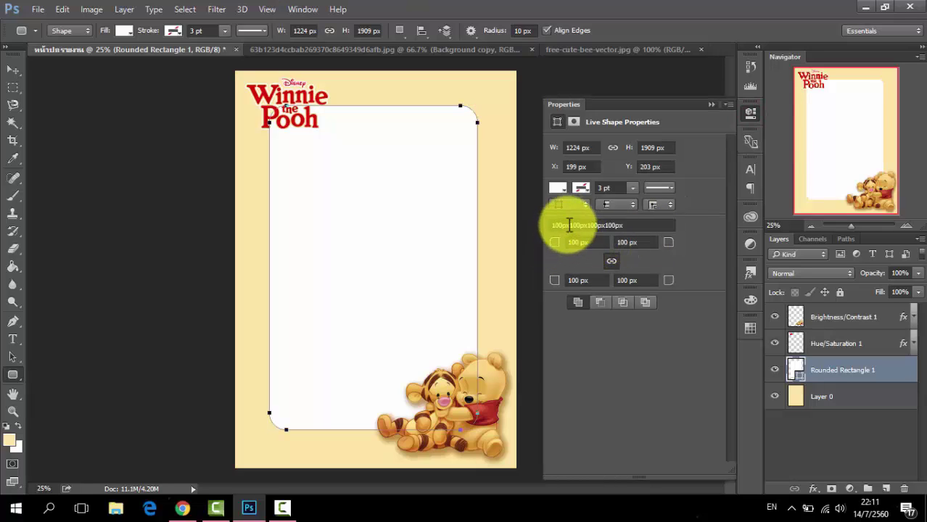
pyautogui.click(750, 114)
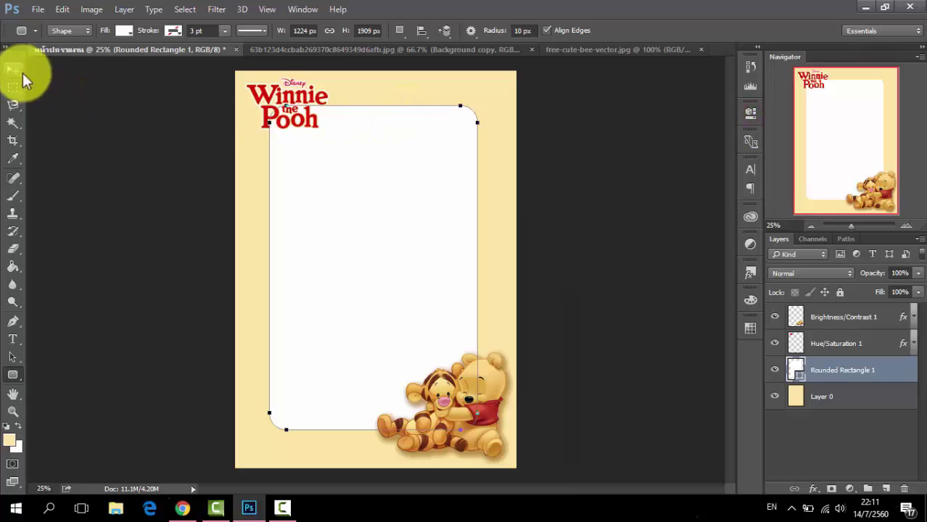
# Step: Free Transform the panel wider to W 108.82% and apply the change
pyautogui.click(13, 69)
pyautogui.hotkey('ctrl', 't')
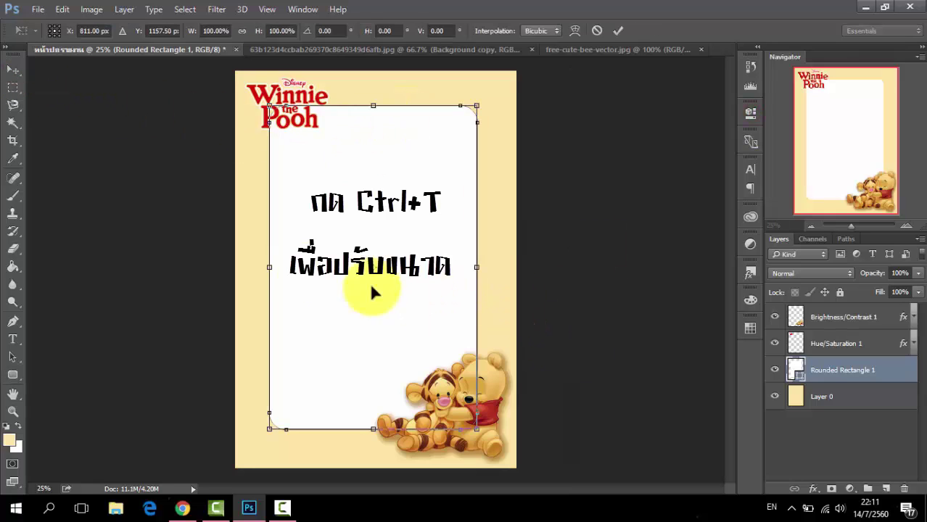
pyautogui.moveTo(268, 267); pyautogui.dragTo(262, 267)
pyautogui.moveTo(477, 267); pyautogui.dragTo(491, 270)
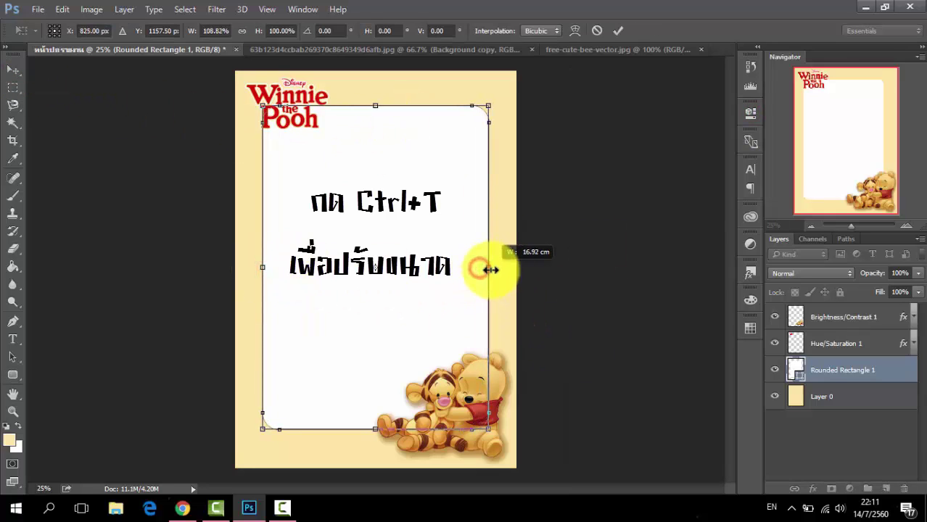
pyautogui.click(13, 67)
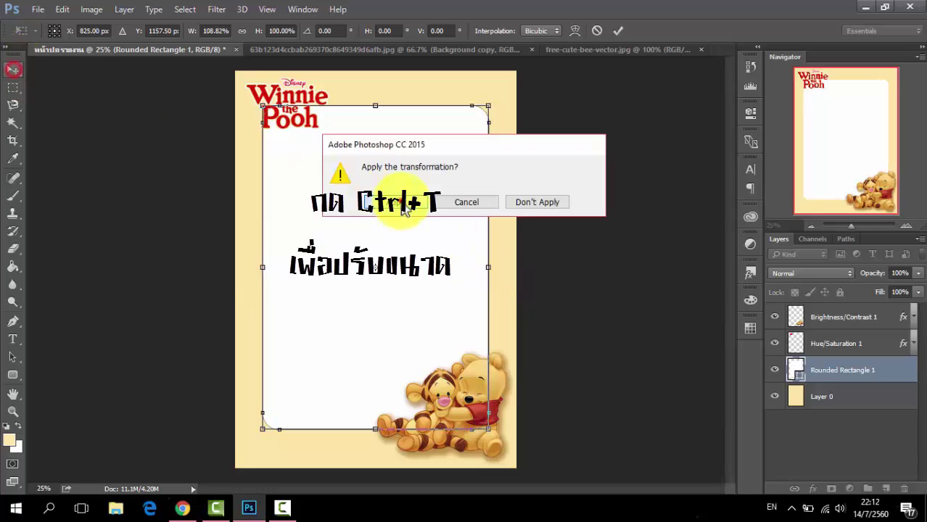
pyautogui.click(407, 200)
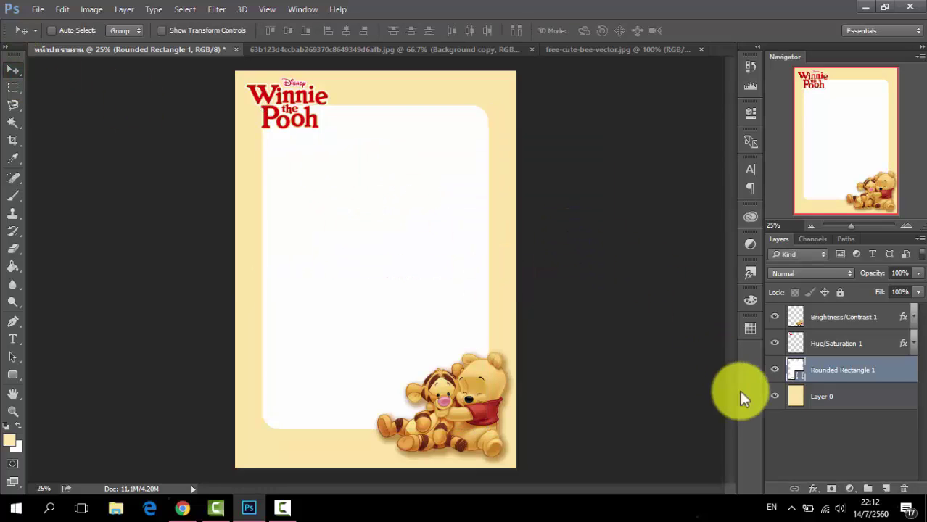
# Step: Close the Tigger and Pooh image without saving it
pyautogui.click(456, 51)
pyautogui.click(532, 50)
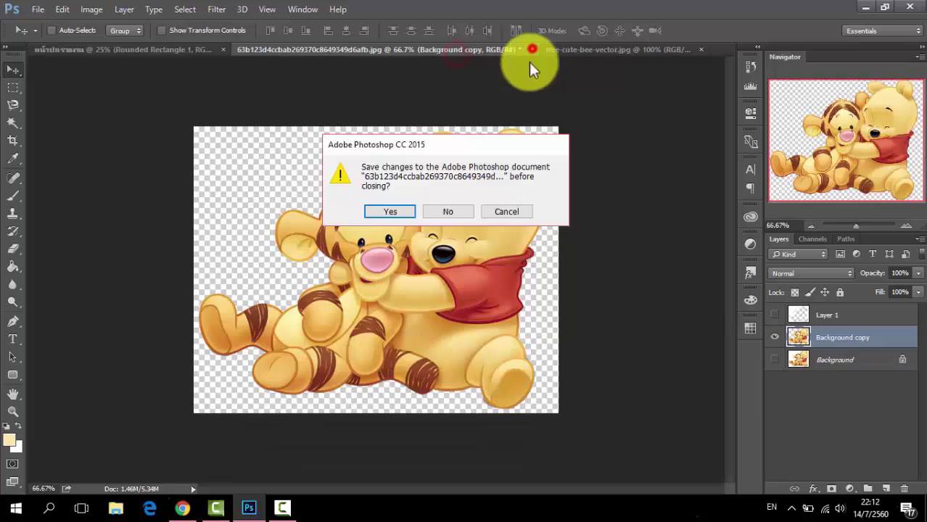
pyautogui.click(459, 211)
# Step: In the bee image, duplicate Background and separate the bees from the white using Magic Wand and Layer Via Copy
pyautogui.click(343, 49)
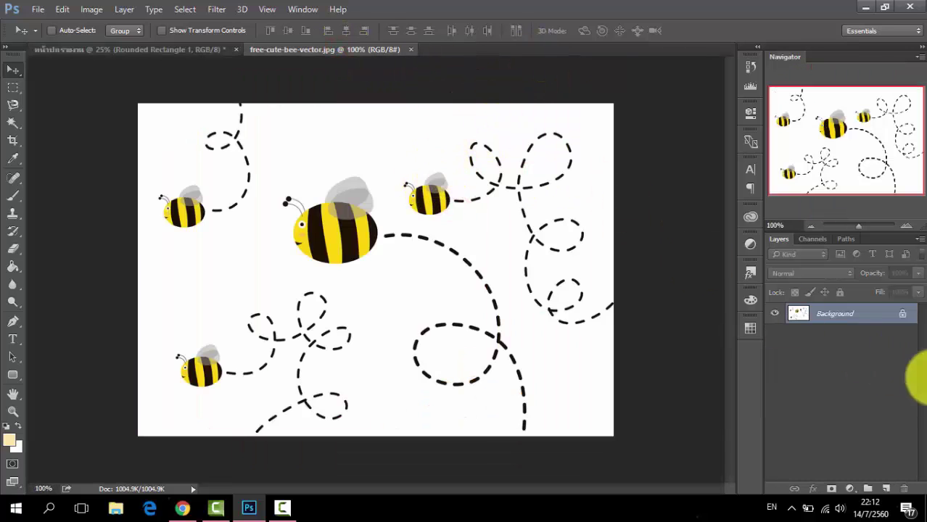
pyautogui.moveTo(870, 311); pyautogui.dragTo(885, 488)
pyautogui.click(774, 334)
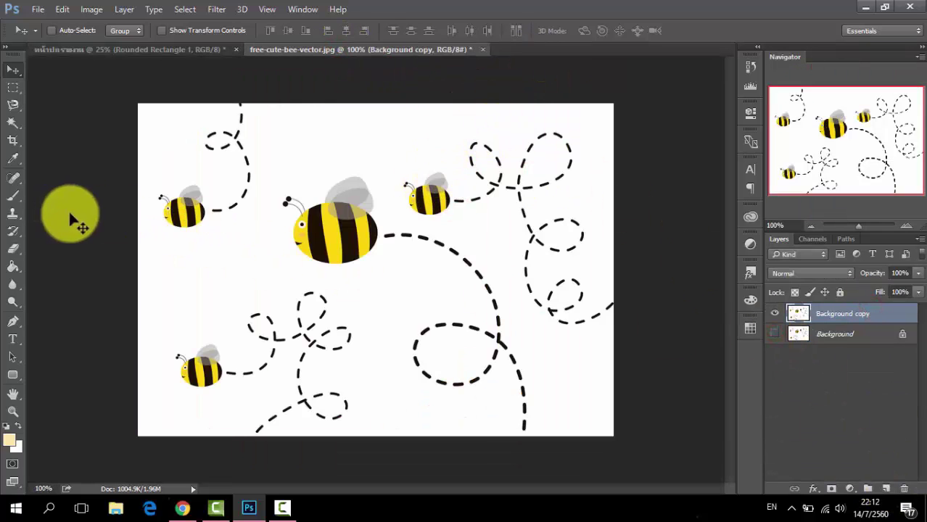
pyautogui.click(13, 122)
pyautogui.click(217, 285)
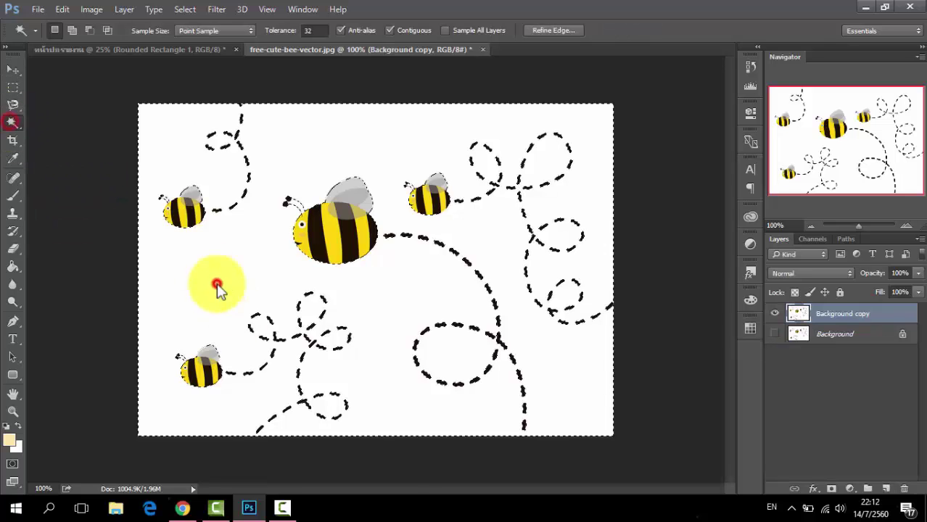
pyautogui.rightClick(217, 285)
pyautogui.click(324, 448)
# Step: Drag the cut-out bees layer, Background copy, onto the Winnie the Pooh cover
pyautogui.click(18, 69)
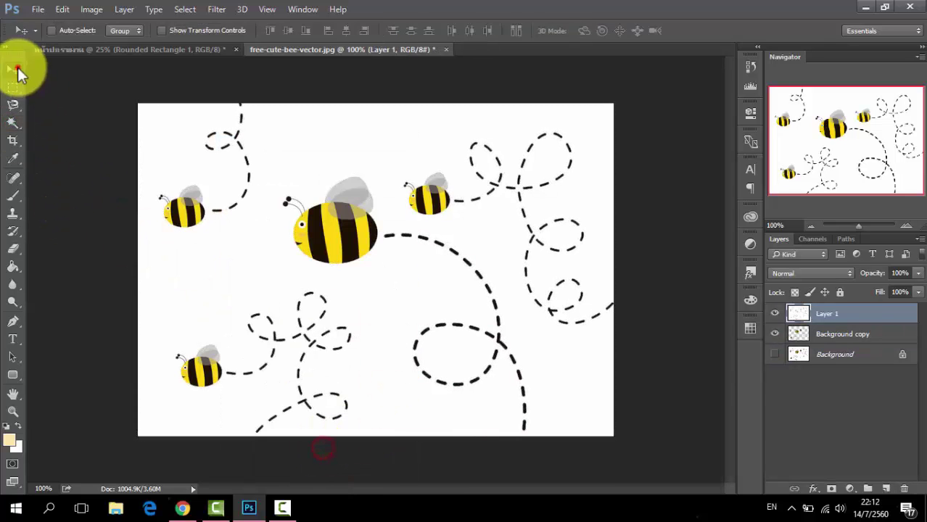
pyautogui.moveTo(19, 73); pyautogui.dragTo(130, 72)
pyautogui.click(78, 69)
pyautogui.click(856, 335)
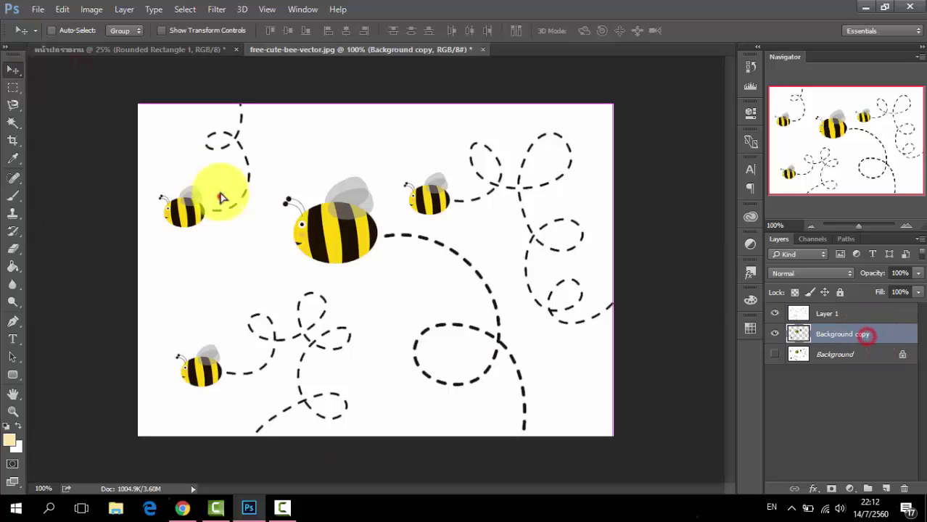
pyautogui.moveTo(196, 181)
pyautogui.mouseDown()
pyautogui.moveTo(141, 51)
pyautogui.moveTo(318, 214)
pyautogui.moveTo(388, 231)
pyautogui.moveTo(362, 441)
pyautogui.moveTo(471, 124)
pyautogui.moveTo(471, 166)
pyautogui.moveTo(482, 137)
pyautogui.mouseUp()
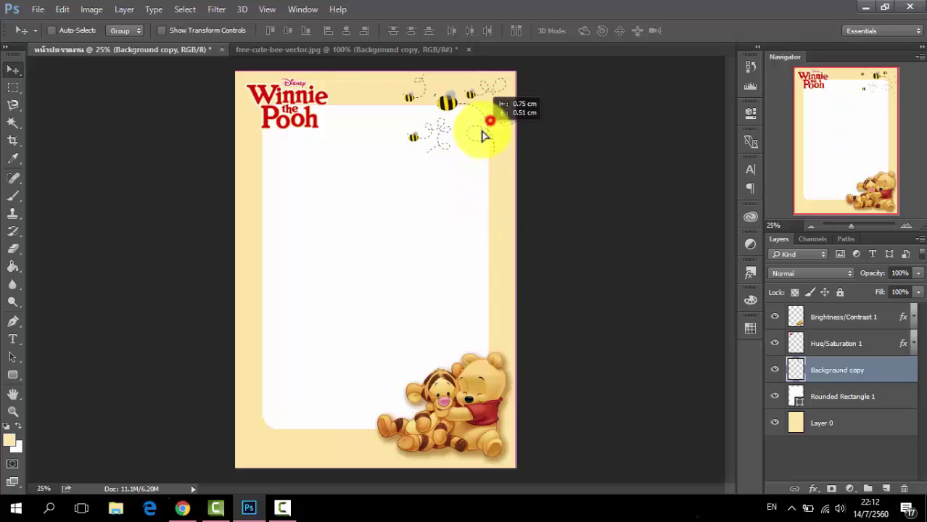
# Step: Switch to the Eraser Tool with a 120 px brush
pyautogui.click(13, 248)
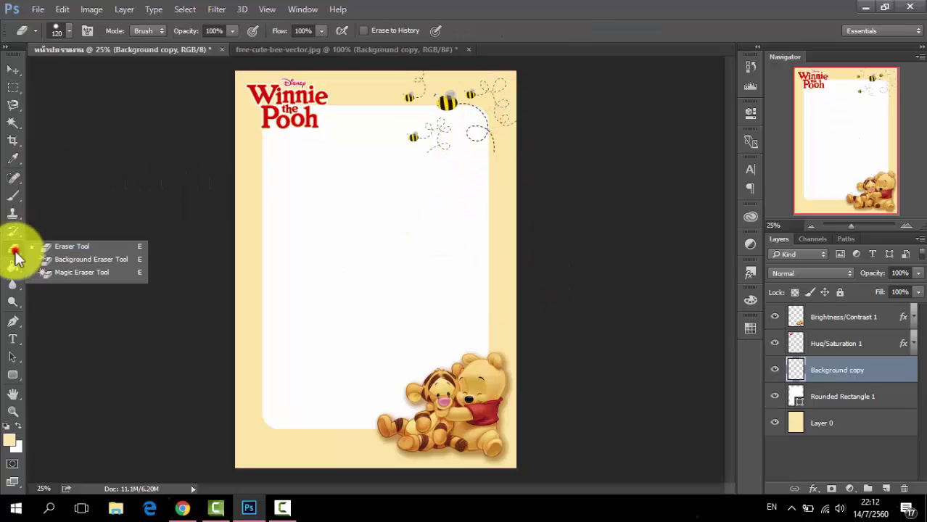
pyautogui.click(58, 244)
pyautogui.rightClick(358, 187)
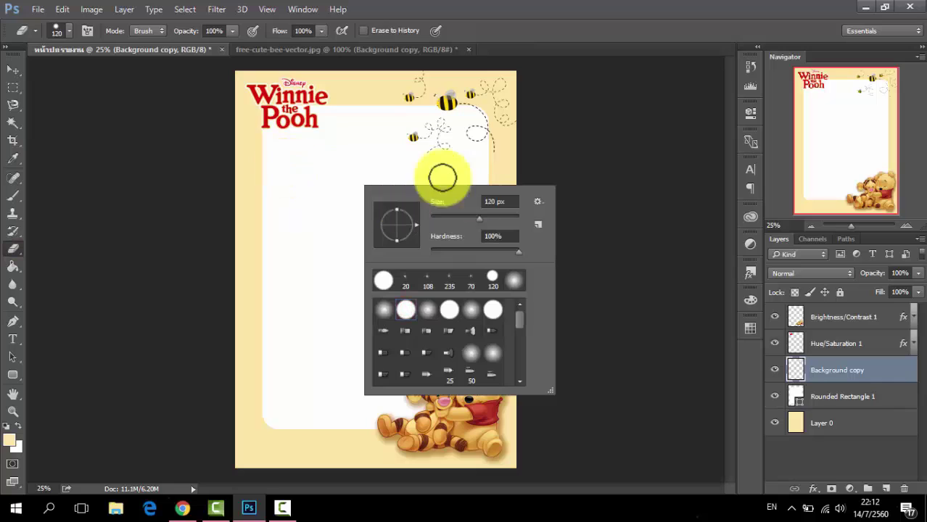
pyautogui.click(431, 133)
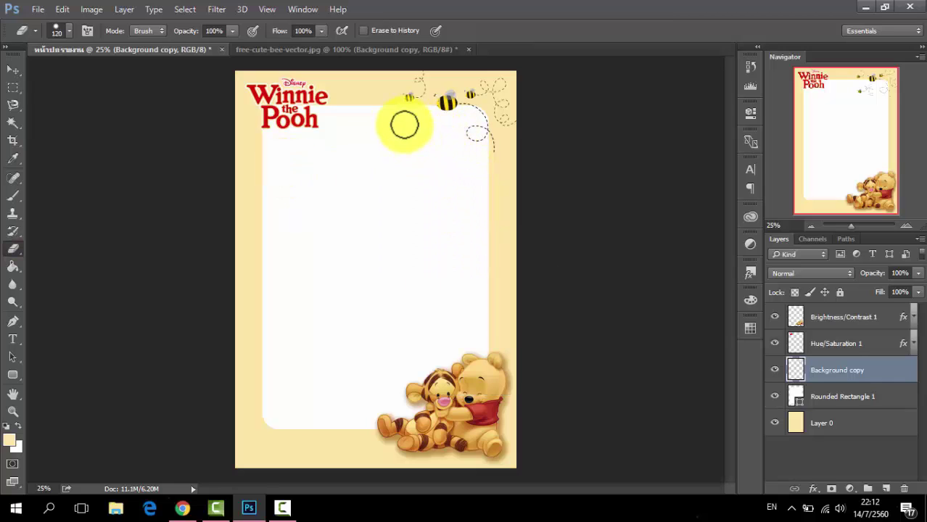
# Step: Erase the extra bees and trail strokes at the top-right, undoing one stroke, leaving two bees
pyautogui.moveTo(404, 125); pyautogui.dragTo(414, 82)
pyautogui.click(409, 321)
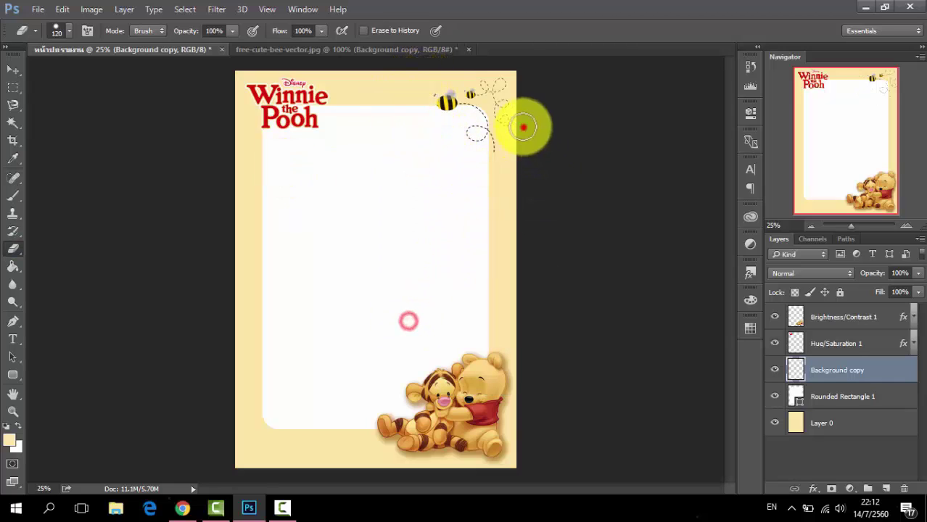
pyautogui.moveTo(523, 127)
pyautogui.mouseDown()
pyautogui.moveTo(517, 93)
pyautogui.moveTo(496, 99)
pyautogui.moveTo(503, 87)
pyautogui.mouseUp()
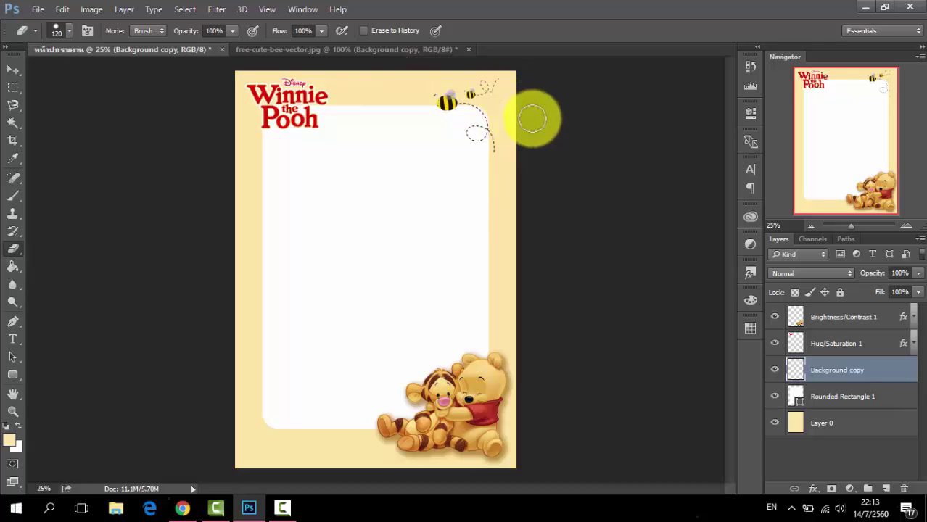
pyautogui.hotkey('ctrl', 'z')
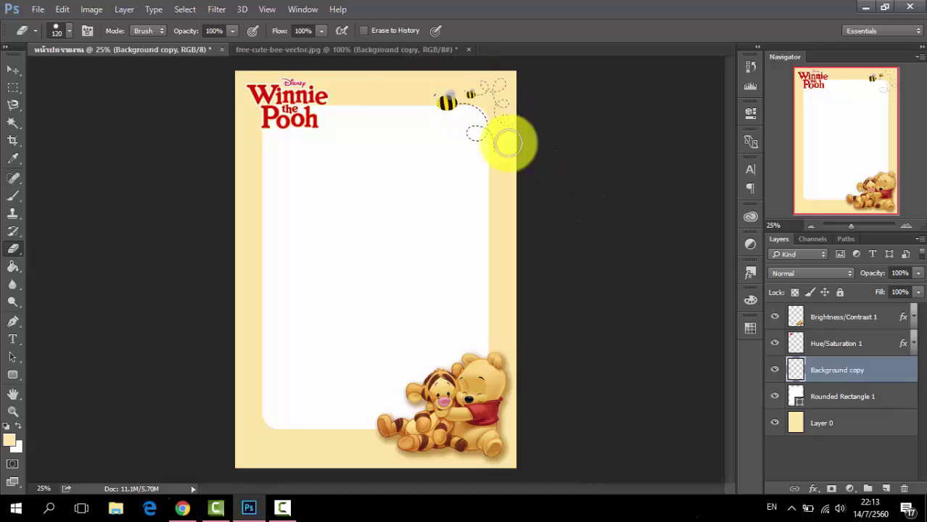
pyautogui.click(13, 69)
pyautogui.click(85, 68)
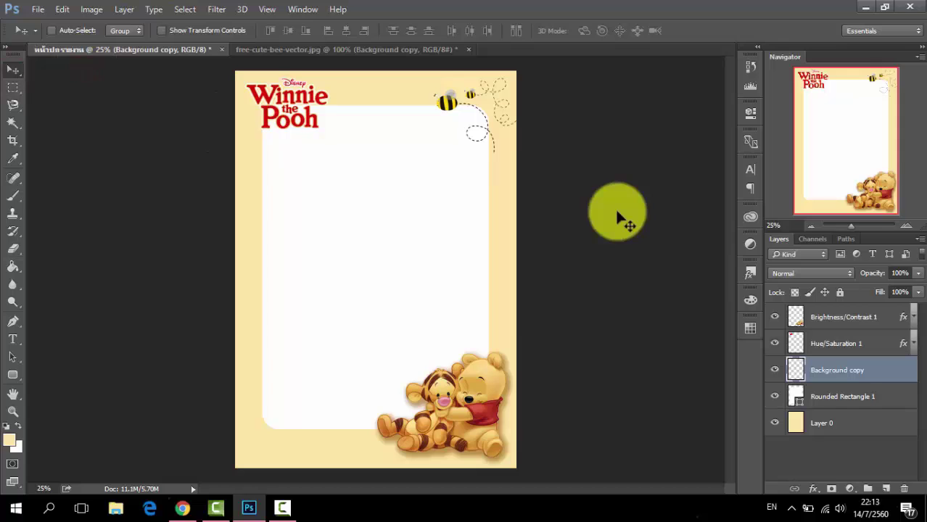
pyautogui.click(443, 49)
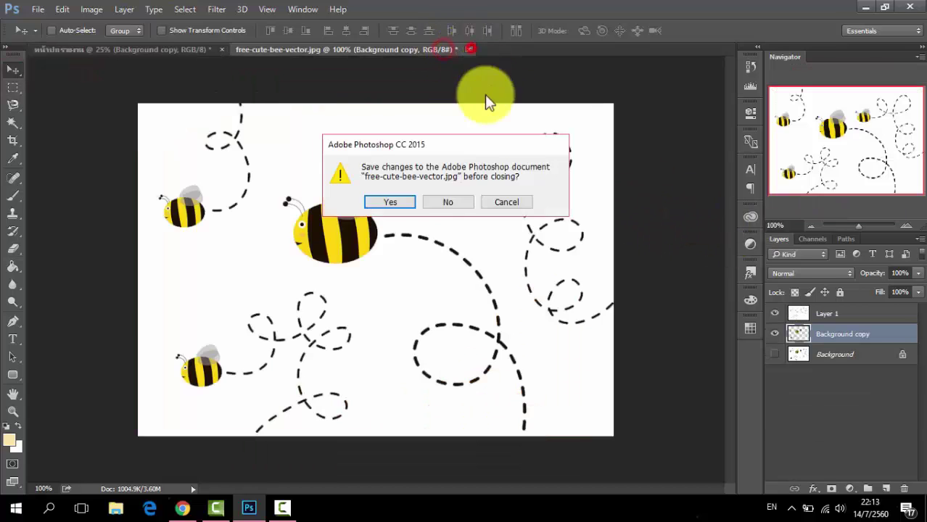
# Step: Close the bee image unsaved and Save As JPEG หน้าปกรายงาน at quality 12 Maximum
pyautogui.click(456, 201)
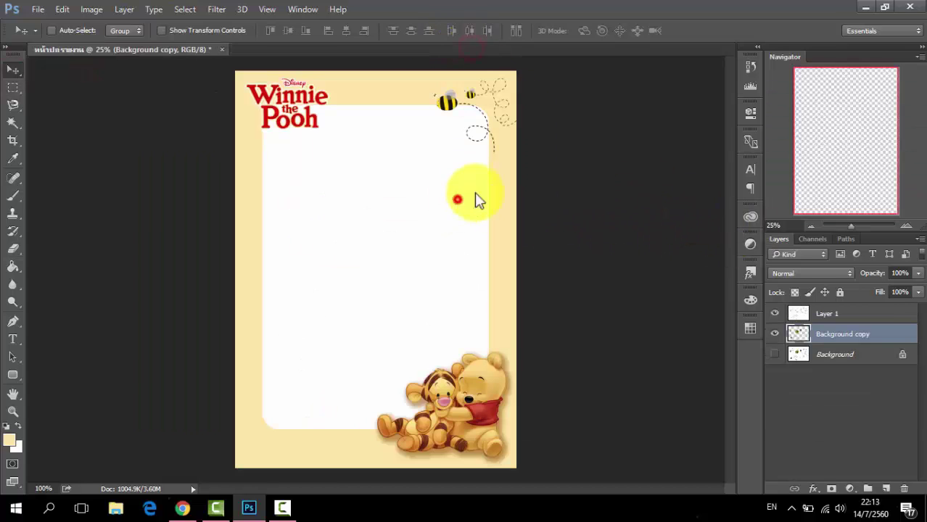
pyautogui.click(36, 10)
pyautogui.click(119, 159)
pyautogui.click(437, 365)
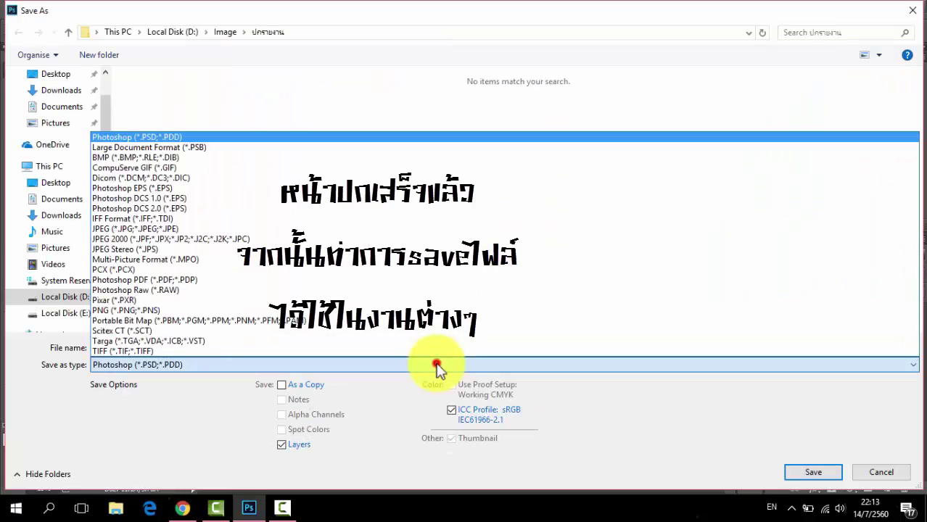
pyautogui.click(443, 228)
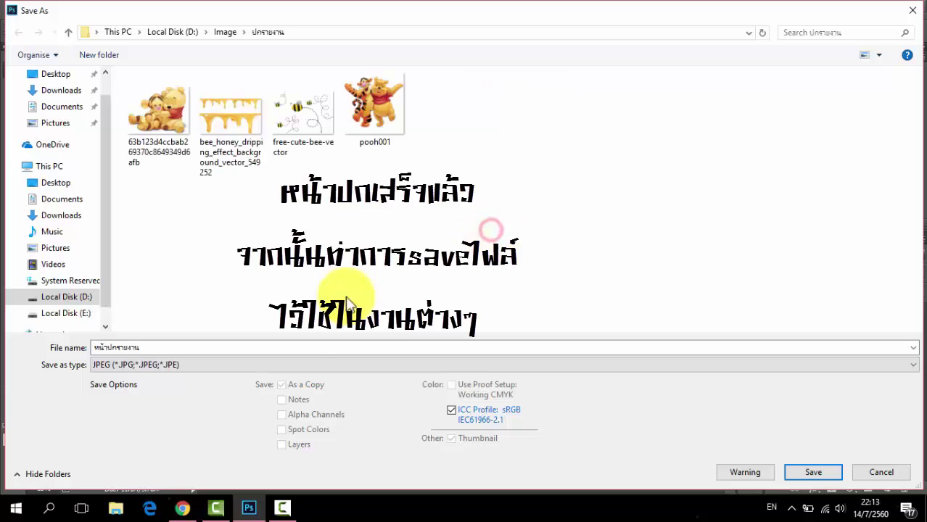
pyautogui.doubleClick(282, 350)
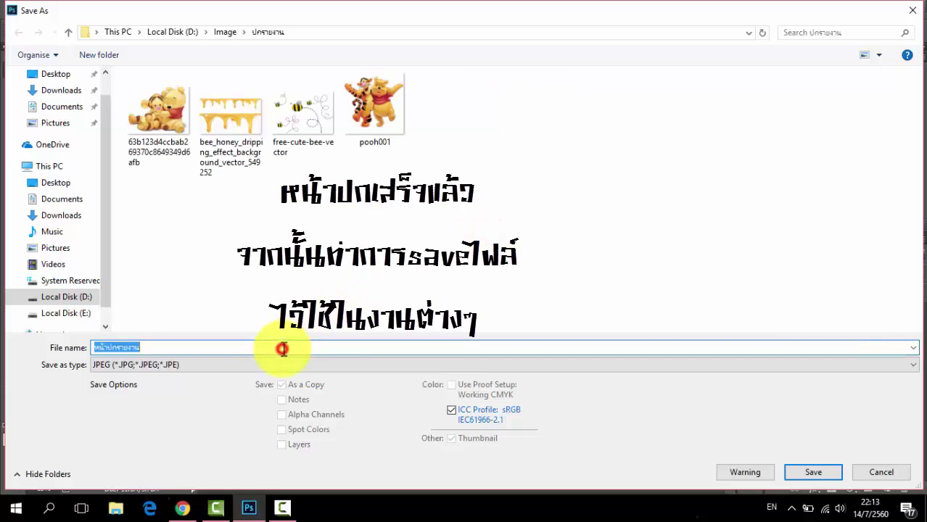
pyautogui.click(823, 475)
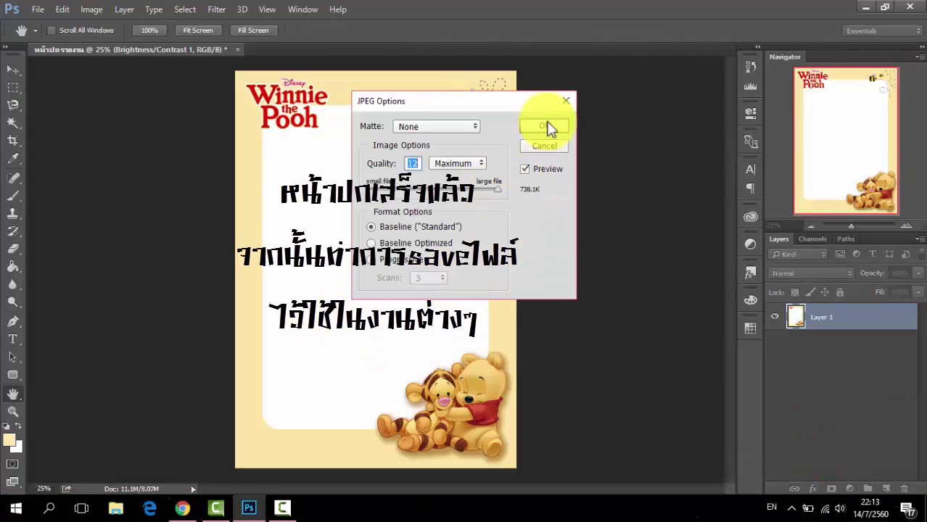
pyautogui.click(545, 124)
# Step: Export As a 100% JPG named หน้าปกรายงานจ้า into the ปกรายงาน folder and verify it in Explorer
pyautogui.click(37, 9)
pyautogui.moveTo(51, 205)
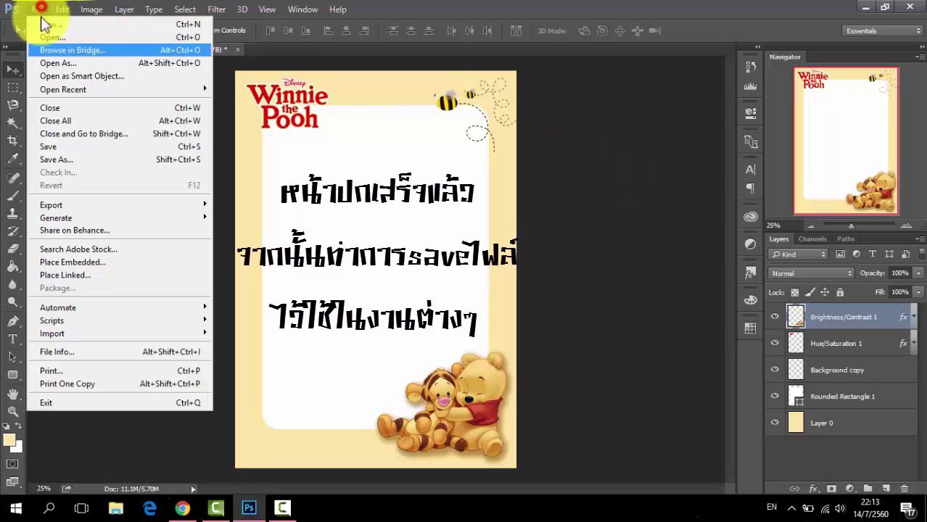
pyautogui.click(277, 214)
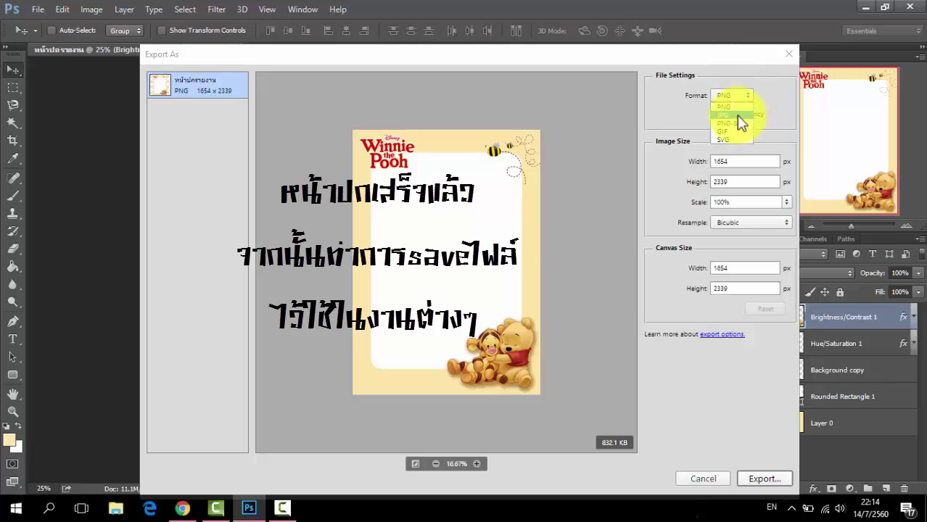
pyautogui.click(738, 115)
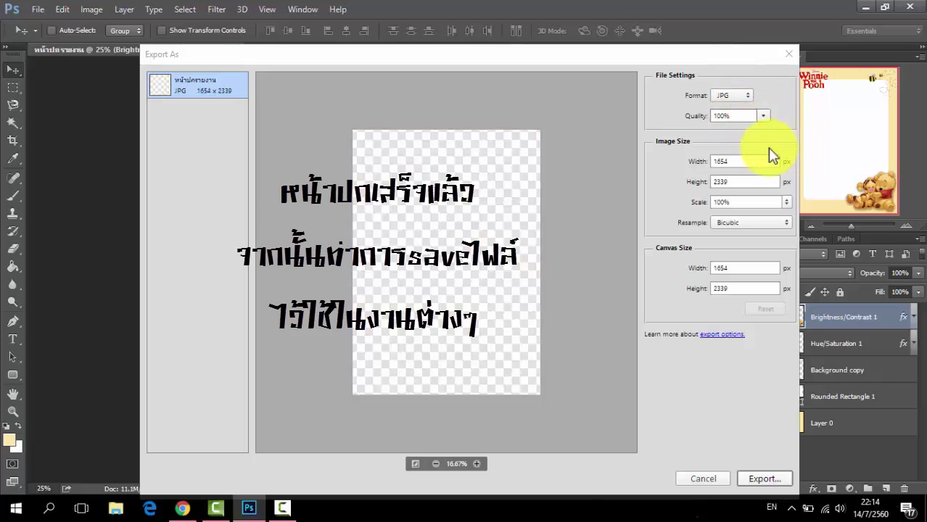
pyautogui.click(764, 480)
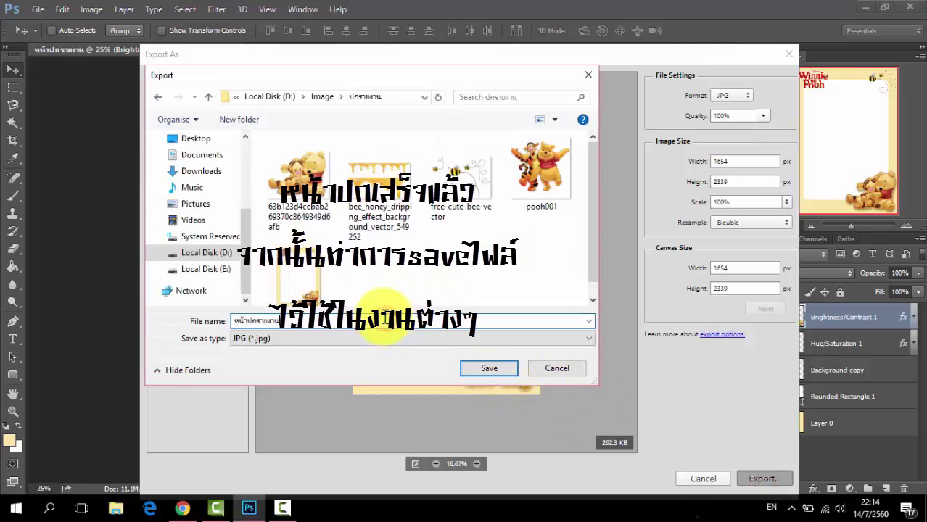
pyautogui.press('BackSpace')
pyautogui.click(490, 368)
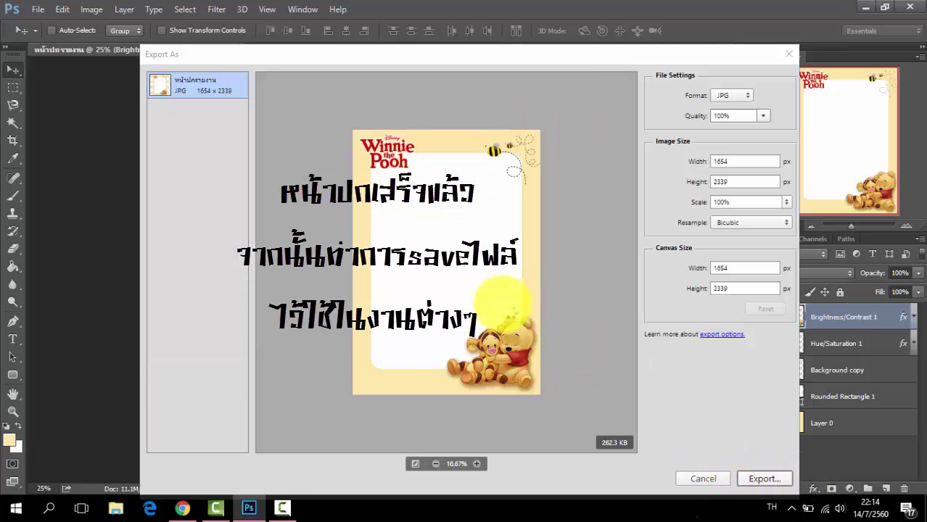
pyautogui.hotkey('alt', 'Tab')
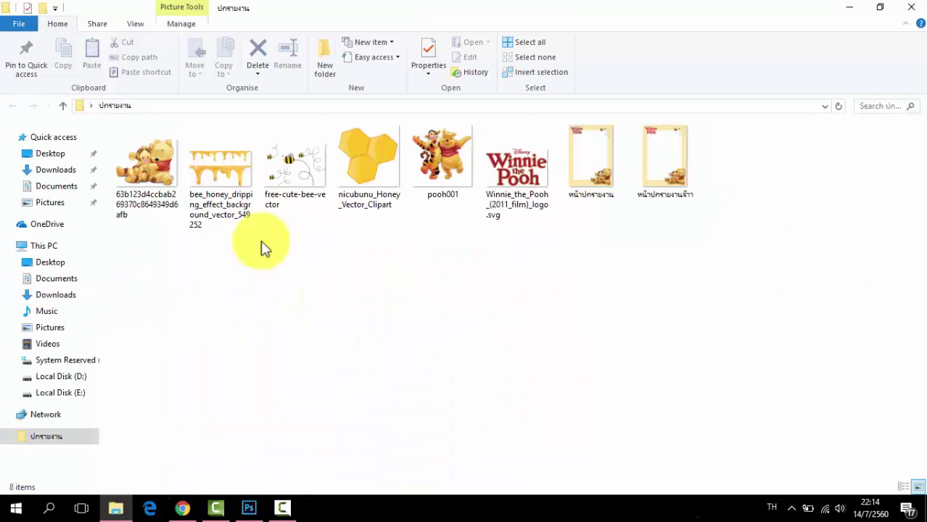
pyautogui.click(856, 7)
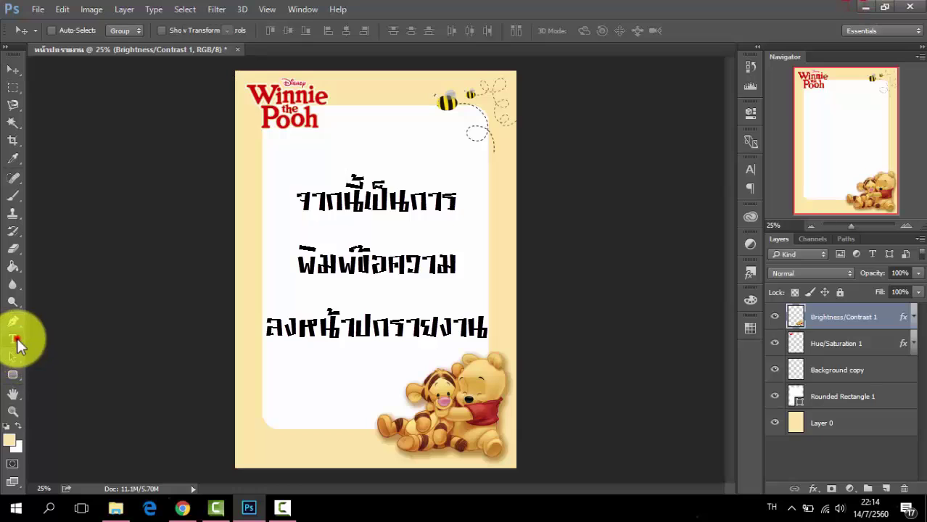
# Step: Start a black text box near the top centre of the page
pyautogui.click(14, 339)
pyautogui.click(368, 153)
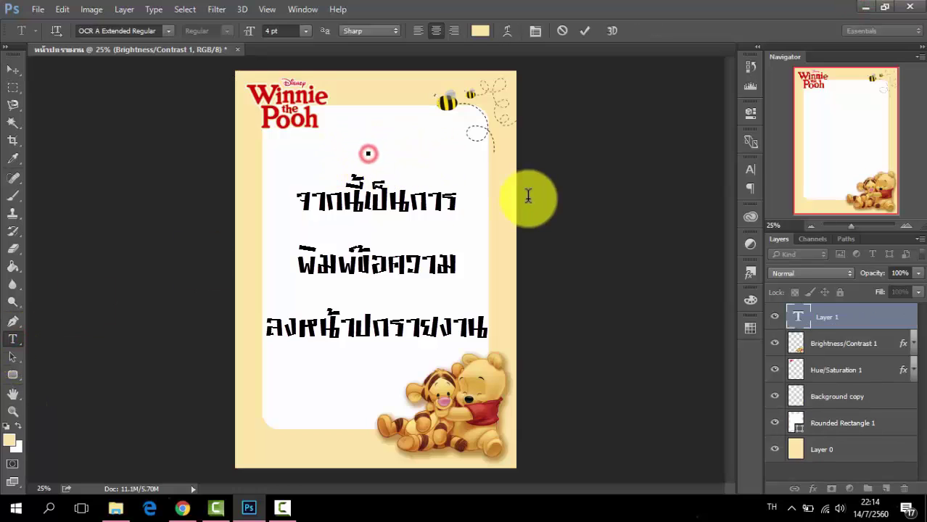
pyautogui.click(480, 32)
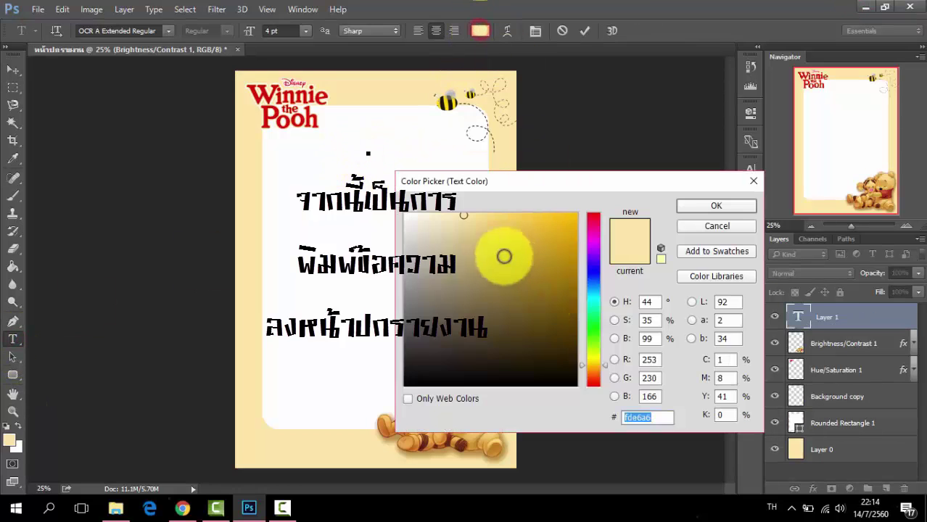
pyautogui.moveTo(461, 230); pyautogui.dragTo(627, 427)
pyautogui.click(731, 205)
pyautogui.click(305, 30)
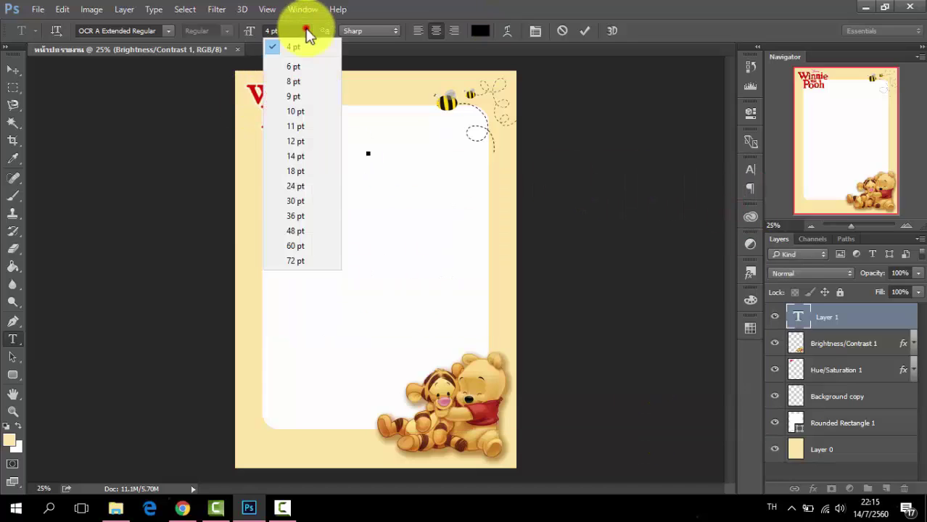
pyautogui.click(295, 245)
pyautogui.click(305, 30)
pyautogui.click(300, 231)
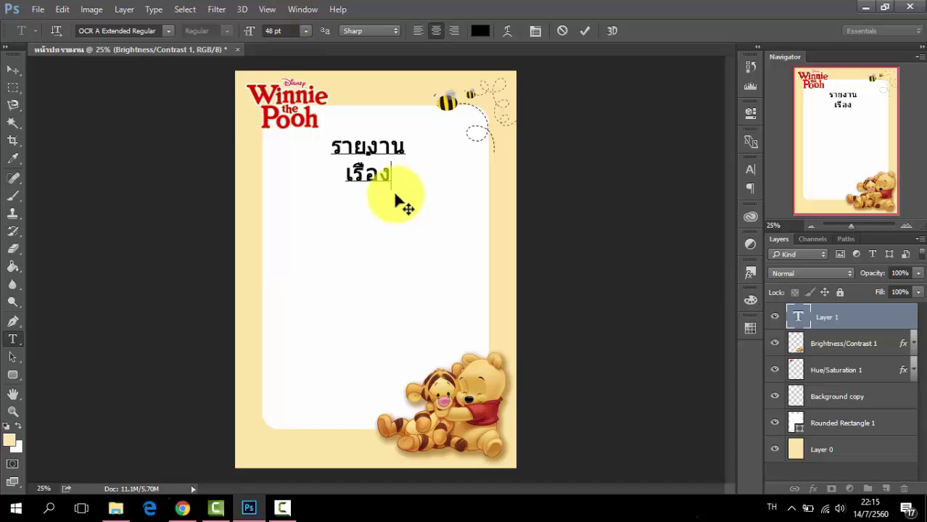
# Step: Set the title text to TH SarabunPSK Bold at 36 pt and delete the misspelt letter in หาร
pyautogui.hotkey('ctrl', 'a')
pyautogui.click(167, 30)
pyautogui.moveTo(328, 379)
pyautogui.mouseDown()
pyautogui.moveTo(337, 112)
pyautogui.moveTo(329, 72)
pyautogui.mouseUp()
pyautogui.click(111, 31)
pyautogui.write('ะ')
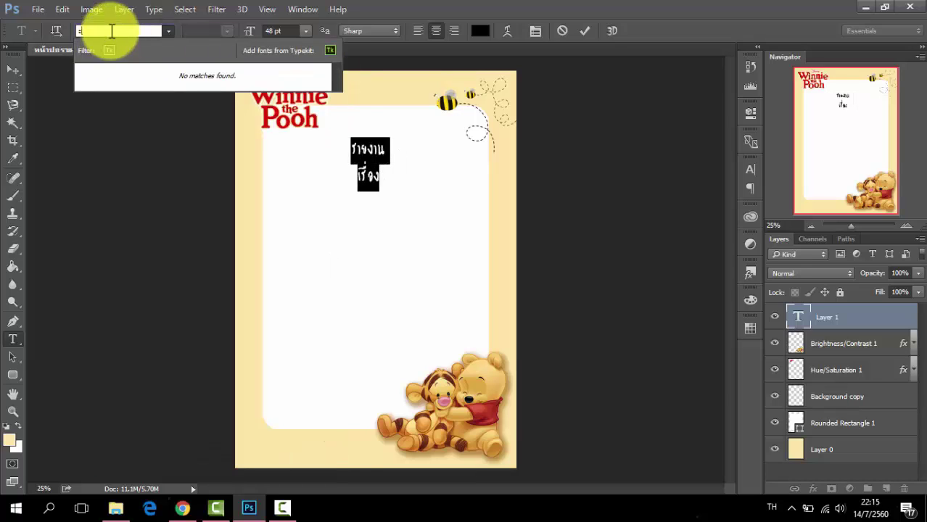
pyautogui.press('BackSpace')
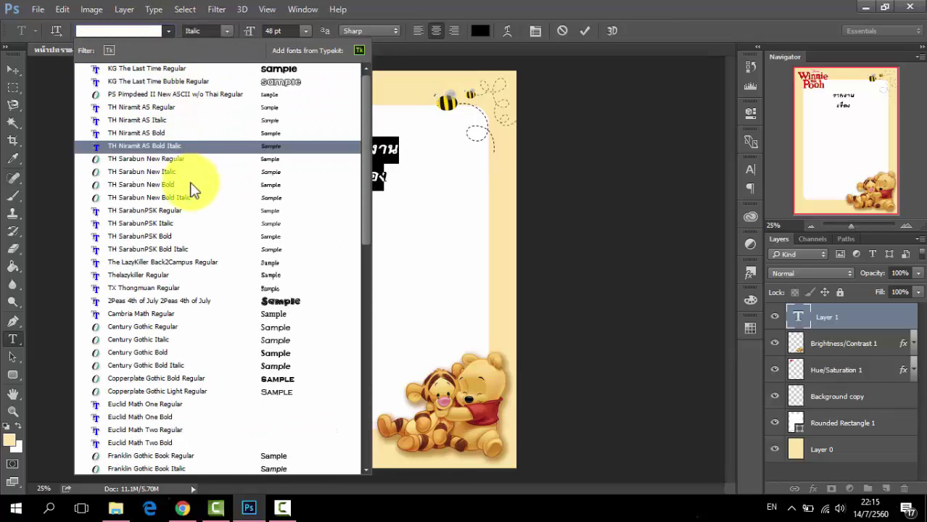
pyautogui.click(183, 234)
pyautogui.click(387, 184)
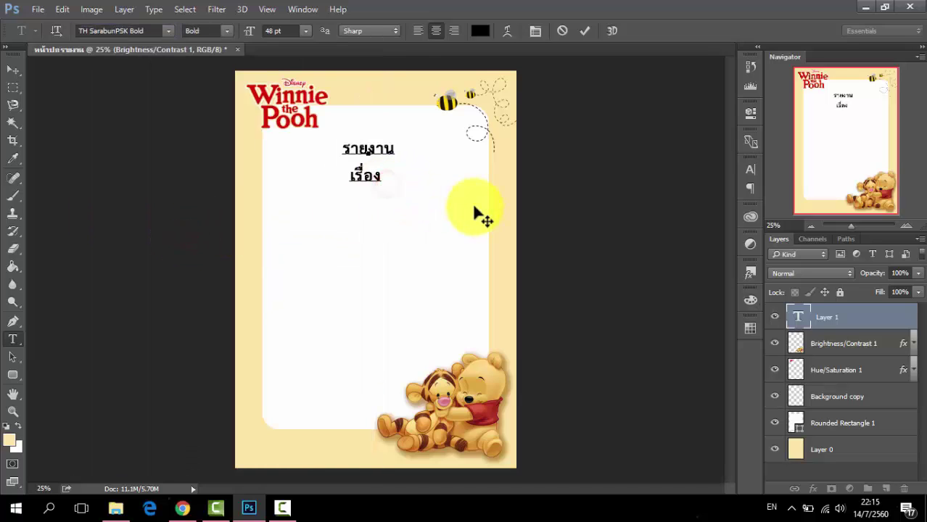
pyautogui.click(305, 31)
pyautogui.click(314, 215)
pyautogui.write('หารทำหน้าปกรายงาน')
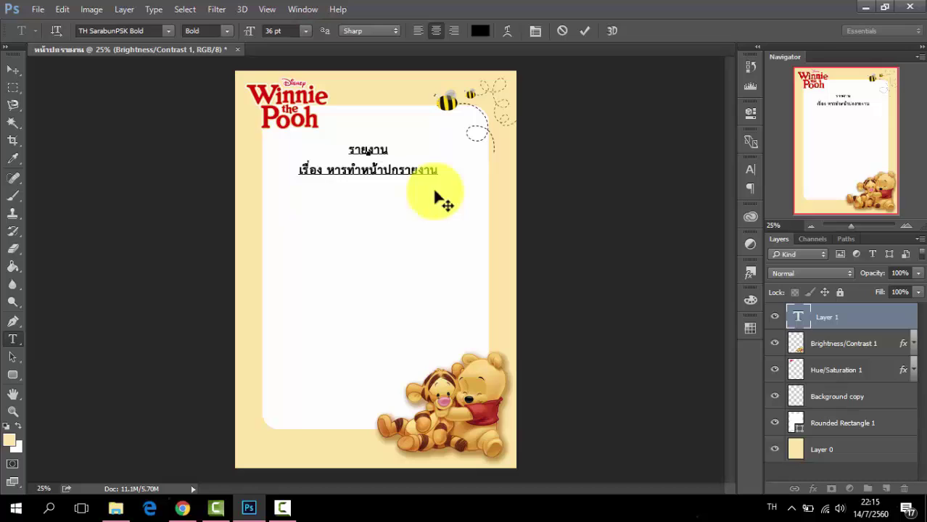
pyautogui.click(335, 172)
pyautogui.press('BackSpace')
# Step: Correct the title typo and type the author, class, teacher, ICT subject, year and school lines
pyautogui.write('ก')
pyautogui.click(373, 197)
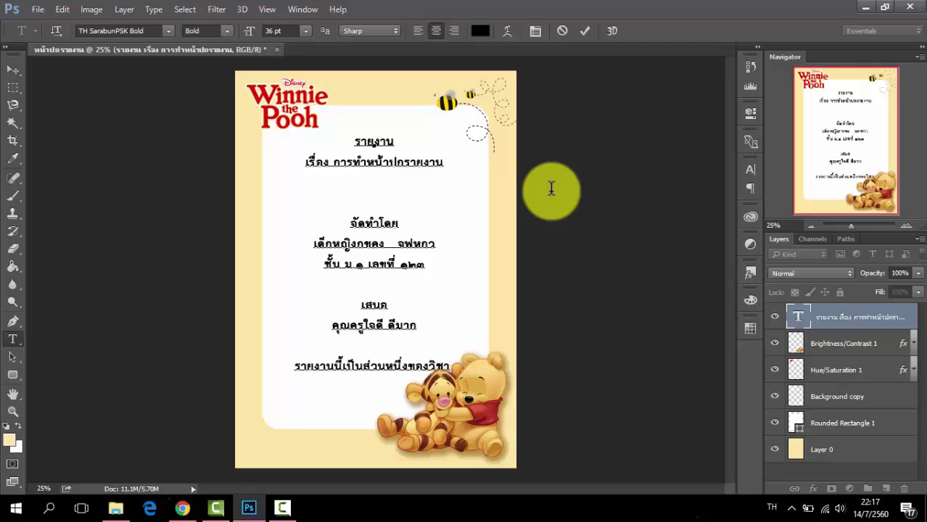
pyautogui.hotkey('alt', 'shift')
pyautogui.write(' ICT')
pyautogui.write('ปีการศึกษา ๑/๒๕๖๐')
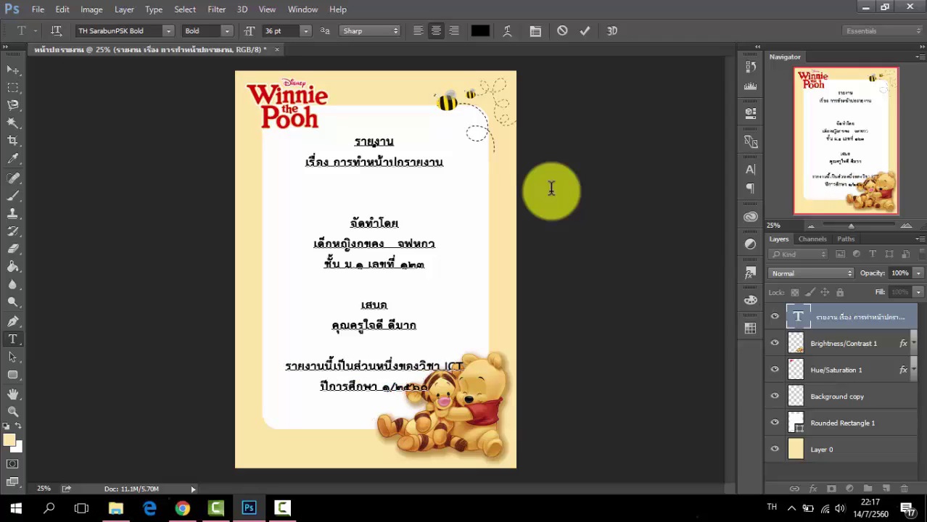
# Step: Restyle all the cover text in TH Sarabun New Regular
pyautogui.hotkey('ctrl', 'a')
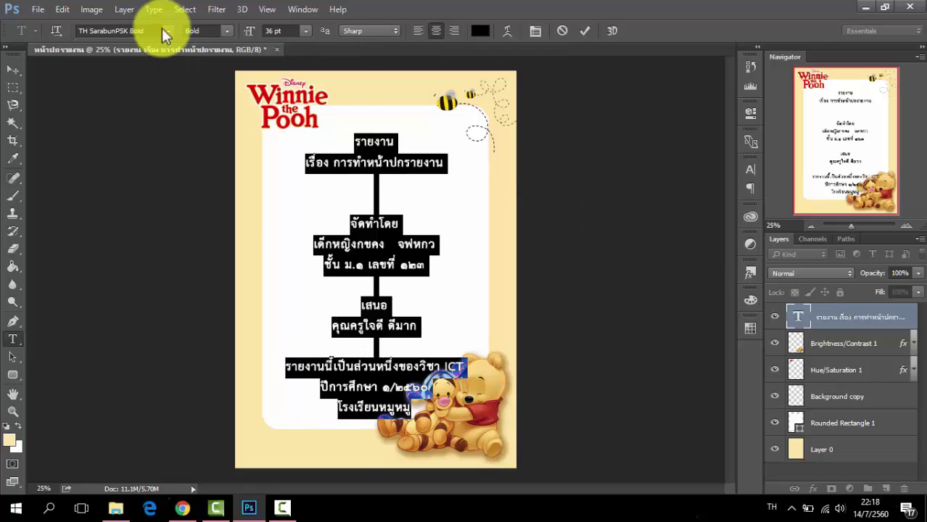
pyautogui.click(168, 30)
pyautogui.click(174, 406)
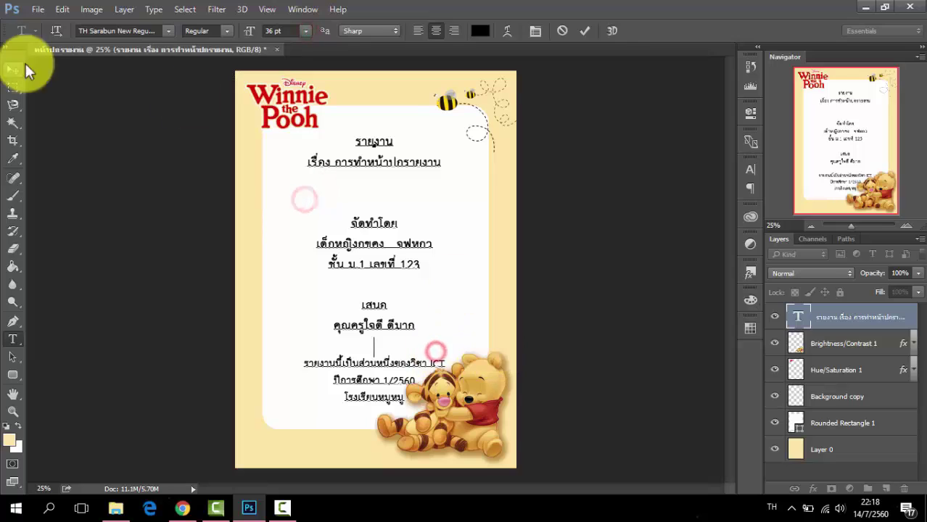
# Step: Resize the whole cover text block to 30 pt
pyautogui.click(13, 69)
pyautogui.click(12, 338)
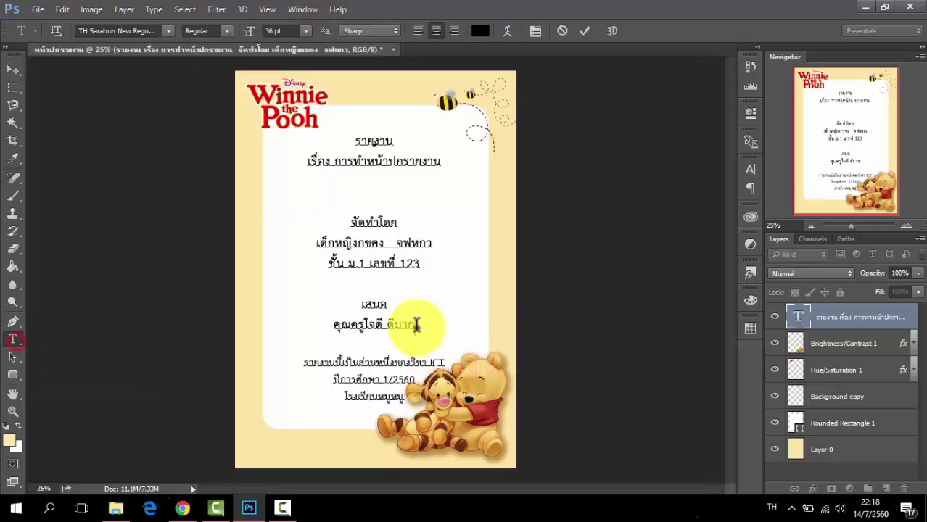
pyautogui.moveTo(414, 324); pyautogui.dragTo(327, 205)
pyautogui.click(11, 69)
pyautogui.click(20, 337)
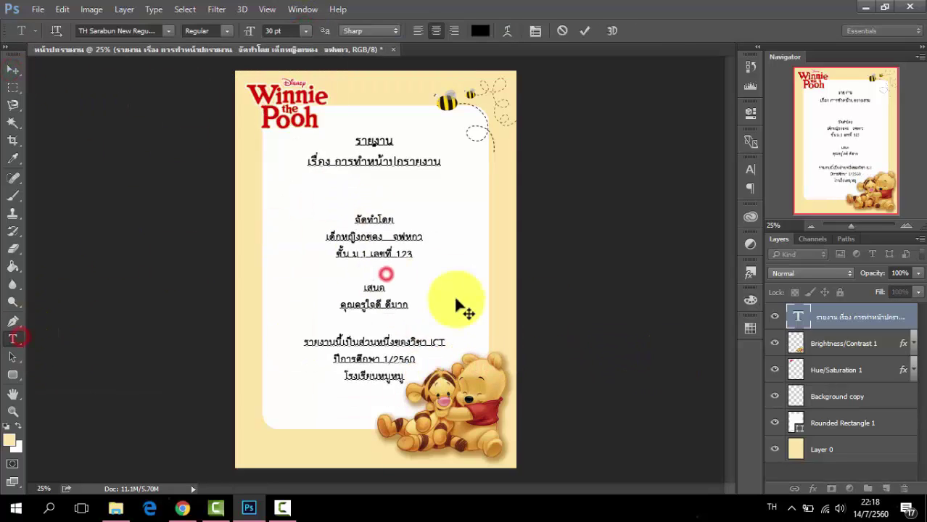
pyautogui.moveTo(435, 170); pyautogui.dragTo(313, 203)
pyautogui.click(422, 243)
# Step: Apply Faux Bold to the two title lines in the Character panel
pyautogui.moveTo(419, 243); pyautogui.dragTo(325, 223)
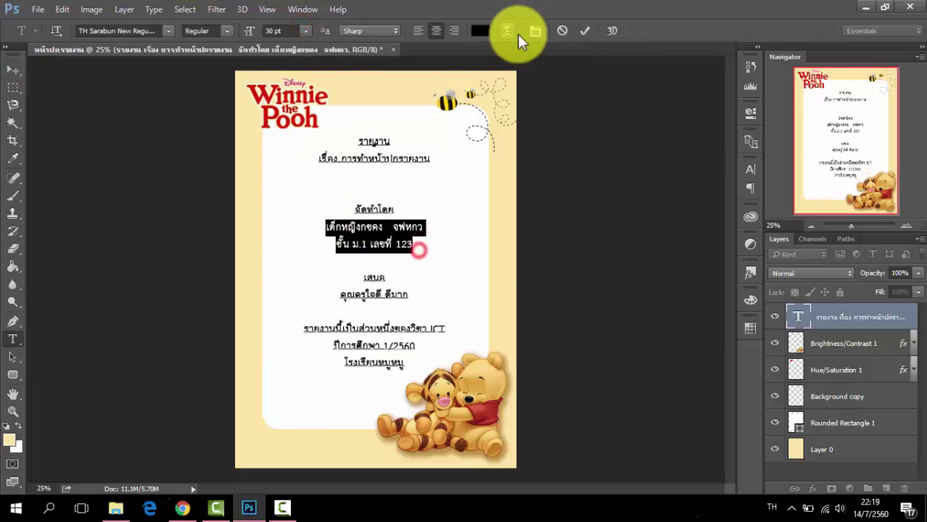
pyautogui.click(507, 30)
pyautogui.click(580, 106)
pyautogui.hotkey('ctrl', 't')
pyautogui.click(602, 288)
pyautogui.moveTo(429, 158); pyautogui.dragTo(357, 139)
pyautogui.hotkey('ctrl', 't')
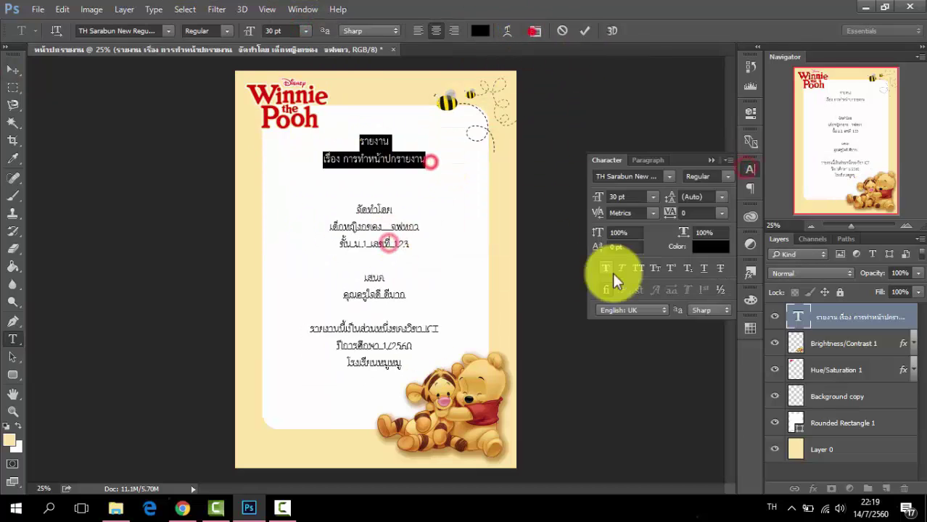
pyautogui.click(606, 268)
pyautogui.click(12, 339)
# Step: Bold the จัดทำโดย and เสนอ headings and add blank lines between sections
pyautogui.moveTo(356, 210); pyautogui.dragTo(400, 213)
pyautogui.hotkey('ctrl', 't')
pyautogui.click(606, 268)
pyautogui.hotkey('ctrl', 't')
pyautogui.moveTo(363, 277); pyautogui.dragTo(386, 278)
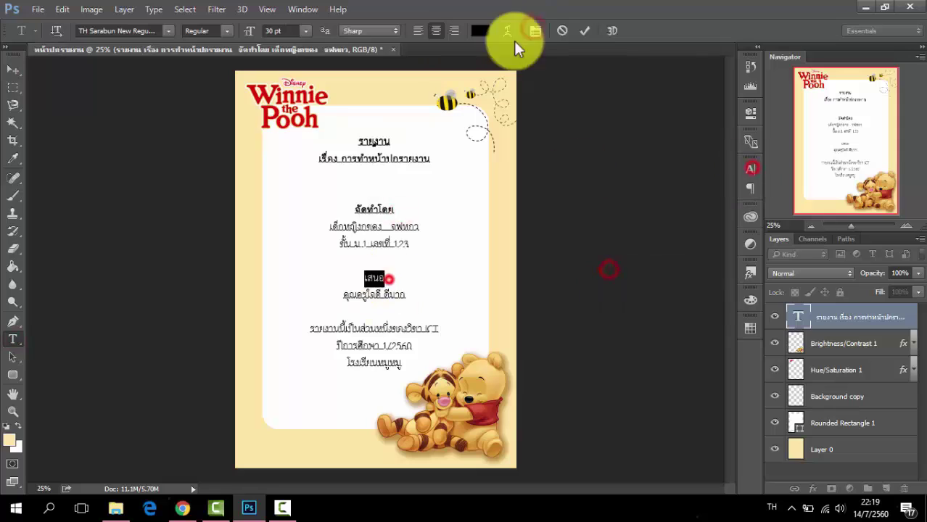
pyautogui.click(535, 30)
pyautogui.click(606, 269)
pyautogui.click(84, 68)
pyautogui.press('t')
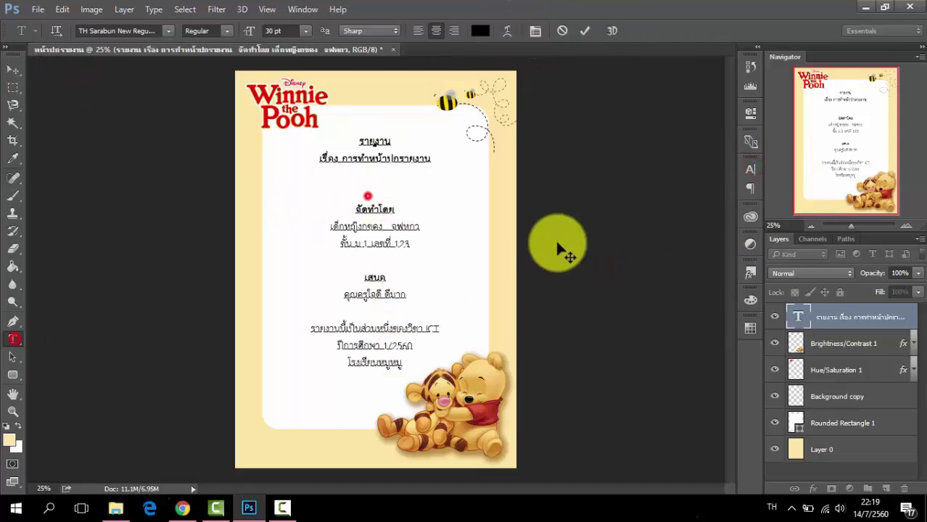
pyautogui.press('Return')
pyautogui.press('Return')
pyautogui.press('Return')
# Step: Export As the texted cover, 1654 × 2339 JPG at 100%, saved as หน้าปกรายงานเสร็จ
pyautogui.click(13, 69)
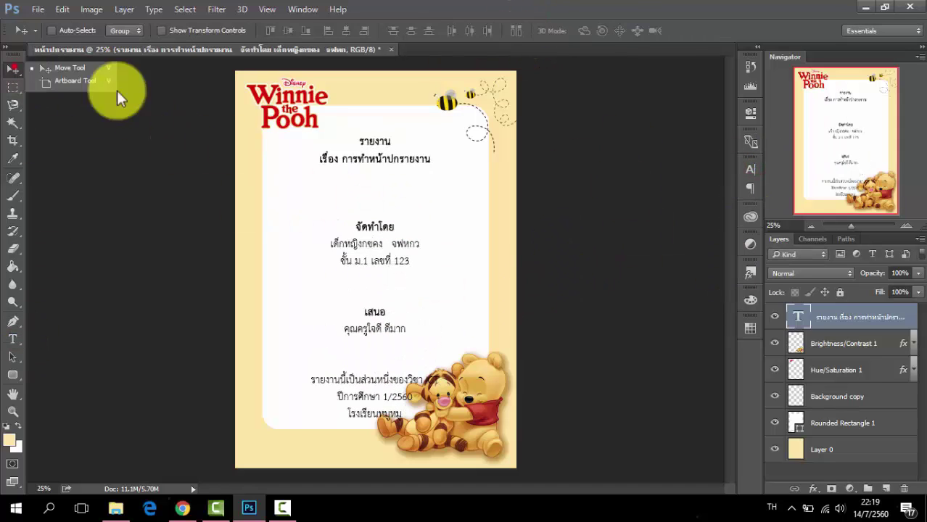
pyautogui.click(84, 68)
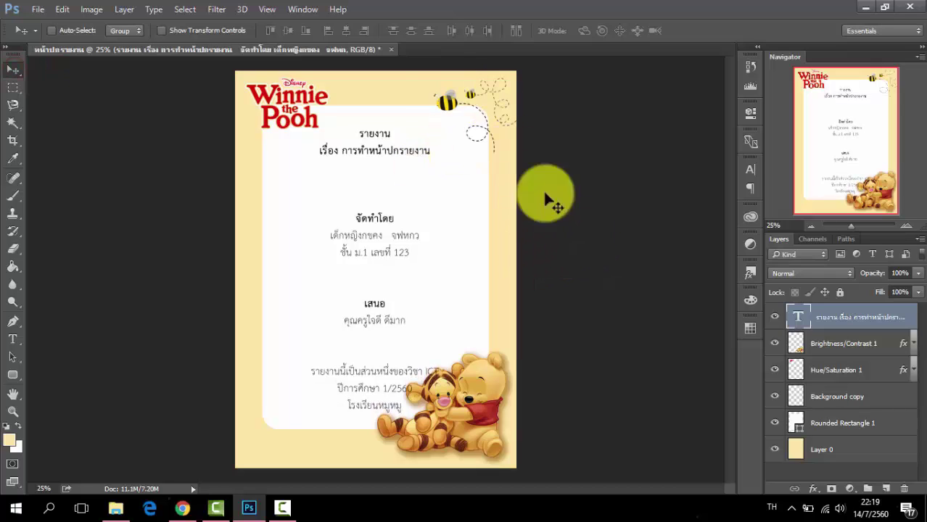
pyautogui.click(36, 10)
pyautogui.click(320, 214)
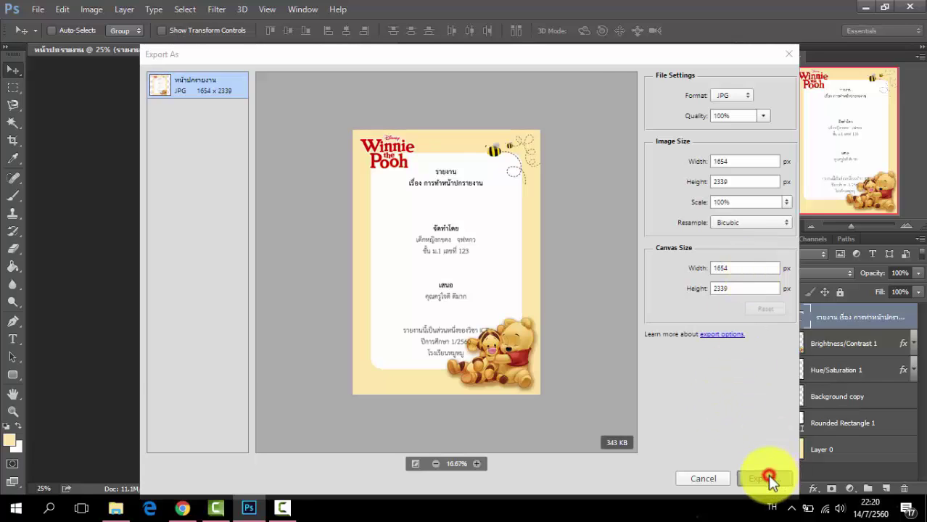
pyautogui.click(769, 478)
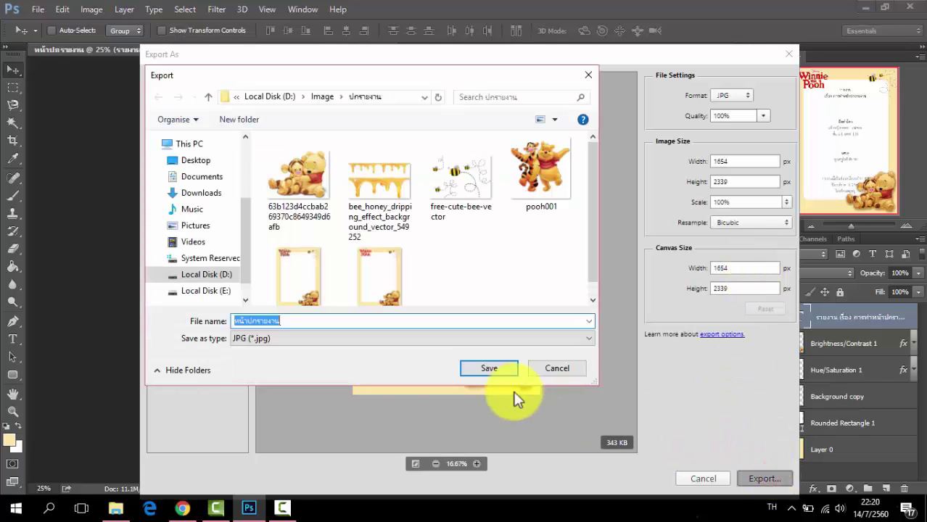
pyautogui.click(368, 321)
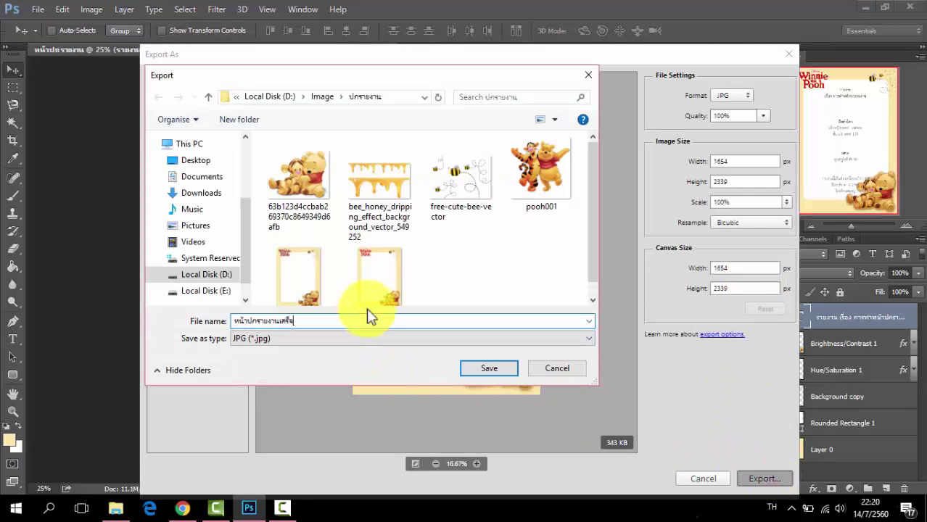
pyautogui.press('Return')
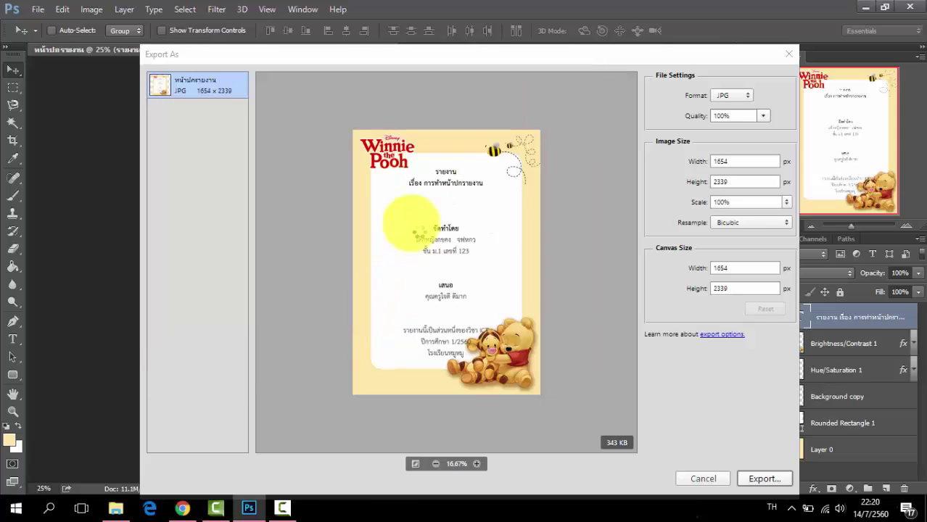